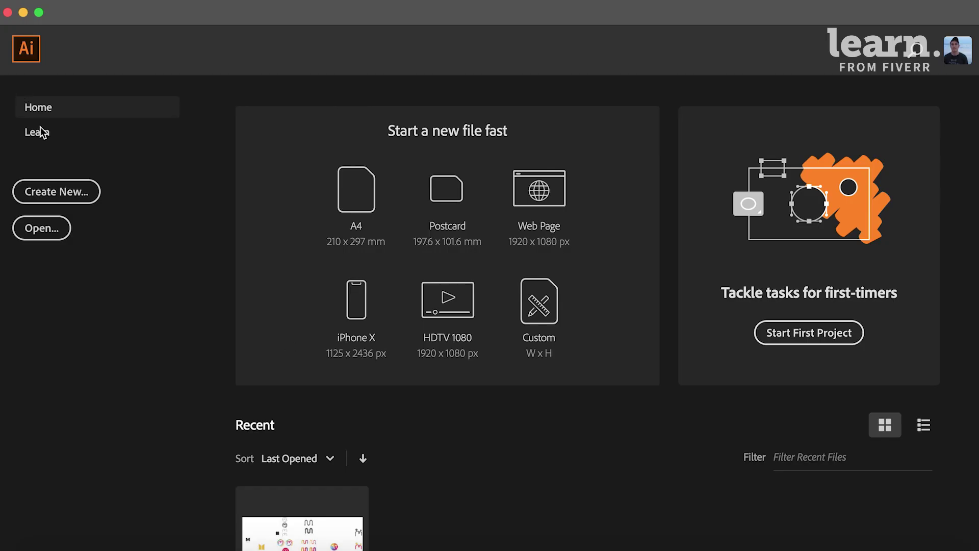
Step: Create a new blank 5 × 5 inch document called 'Illustrator Practice'
left_click(56, 192)
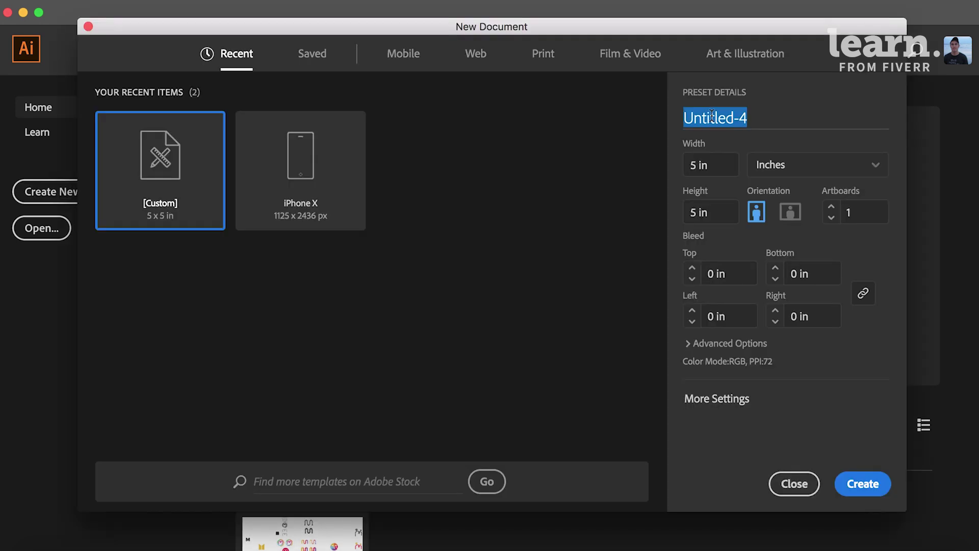
type("Illustrator ")
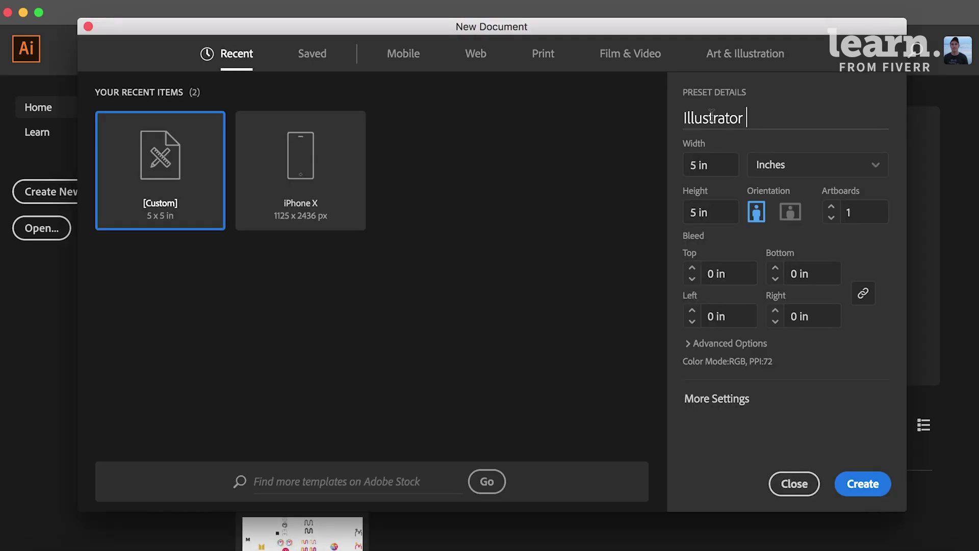
type("Practice")
left_click(863, 484)
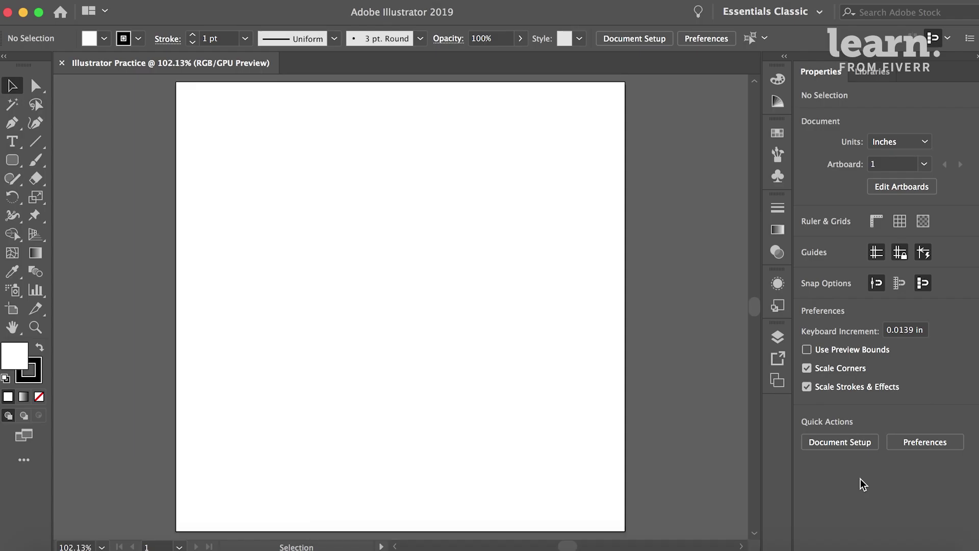
Step: Show rulers and duplicate the first artboard twice to its right
key("super+r")
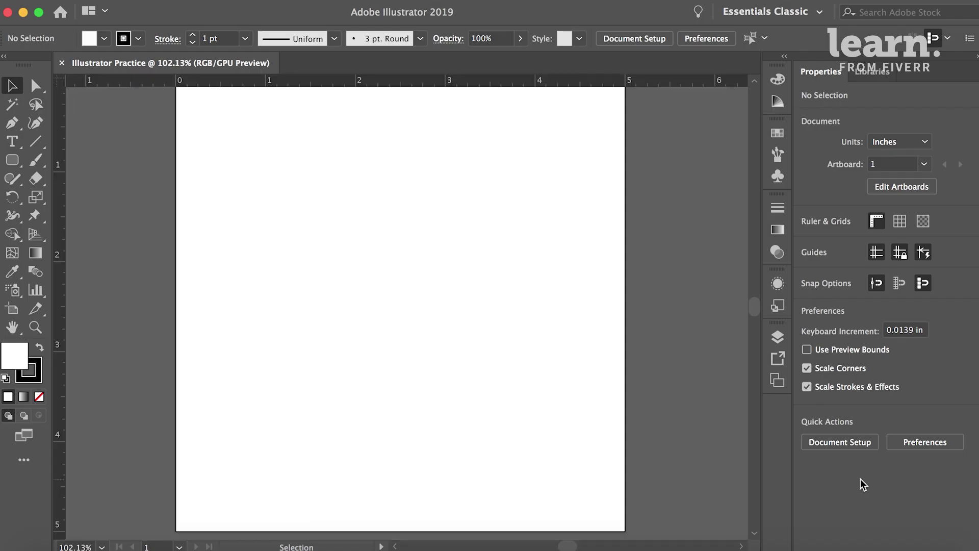
key("shift+o")
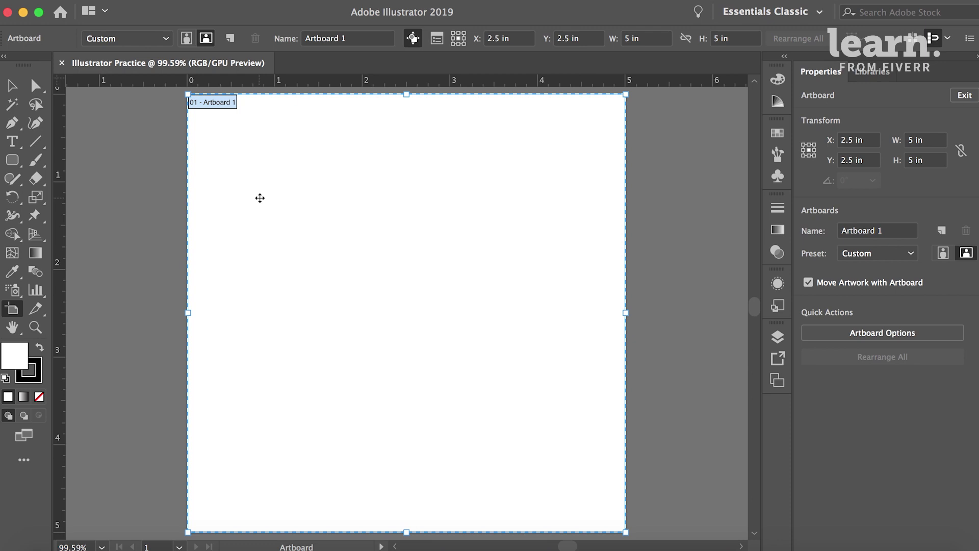
key("super+minus")
key("super+minus")
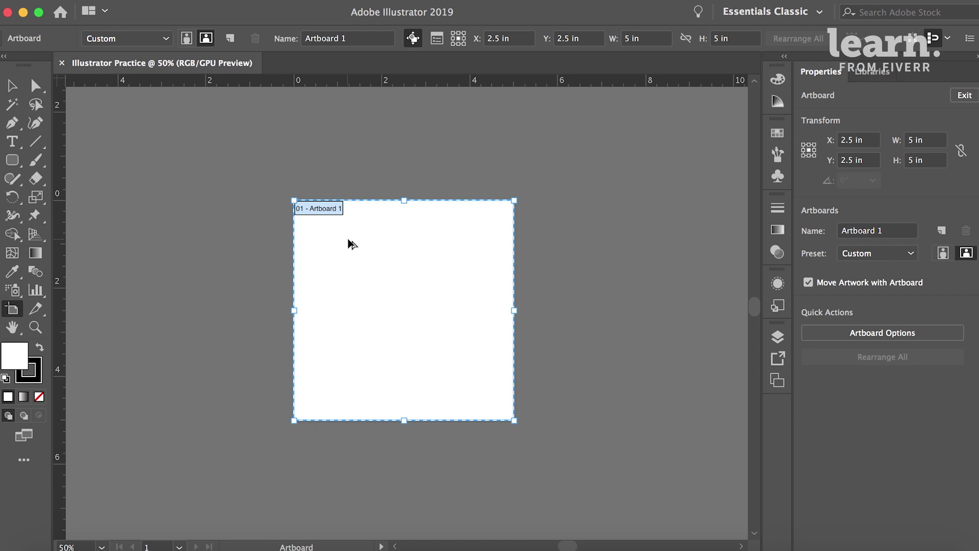
left_click_drag(348, 243, 513, 243)
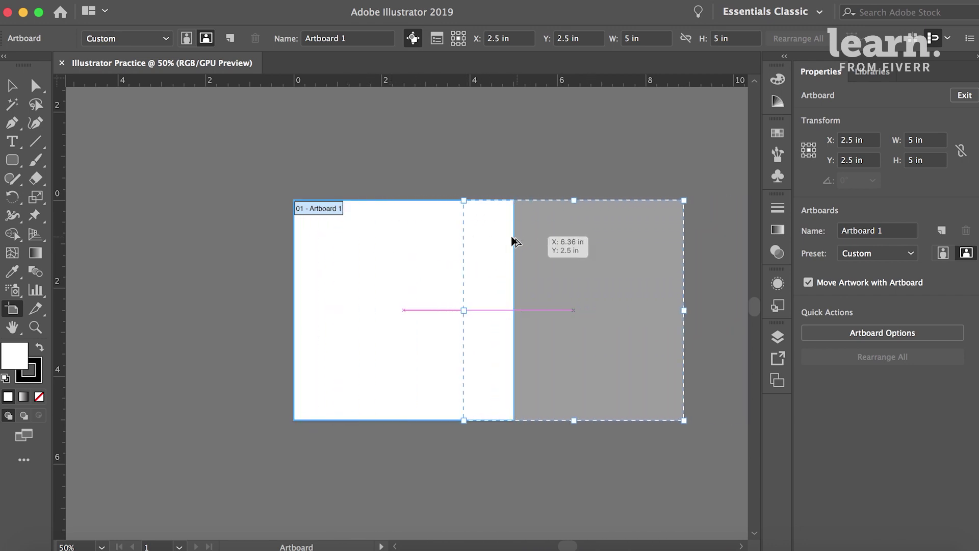
mouse_move(513, 241)
left_mouse_down()
mouse_move(444, 239)
mouse_move(665, 298)
left_mouse_up()
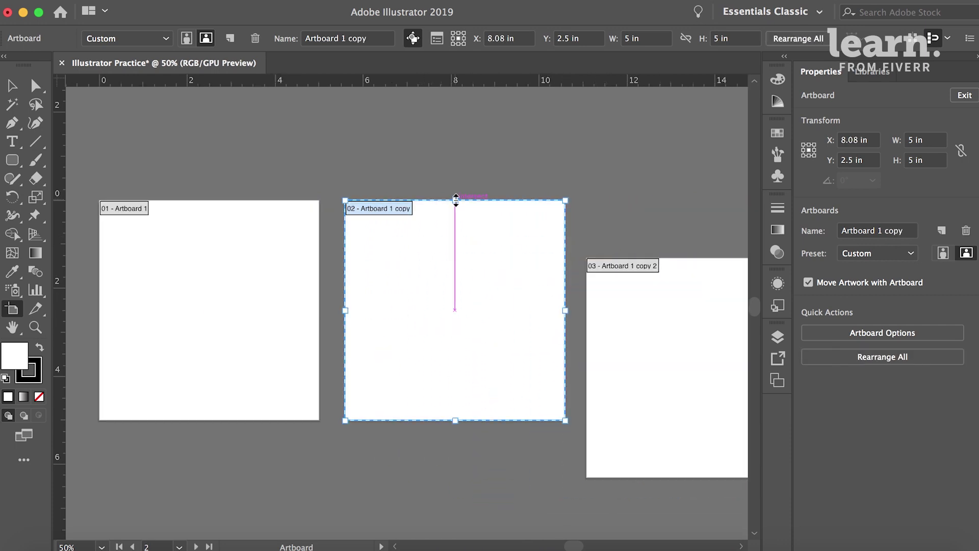
Step: Resize artboard 02 to 2.5 × 1.67 in and artboard 03 to 2 × 3.5 in
left_click_drag(455, 200, 455, 304)
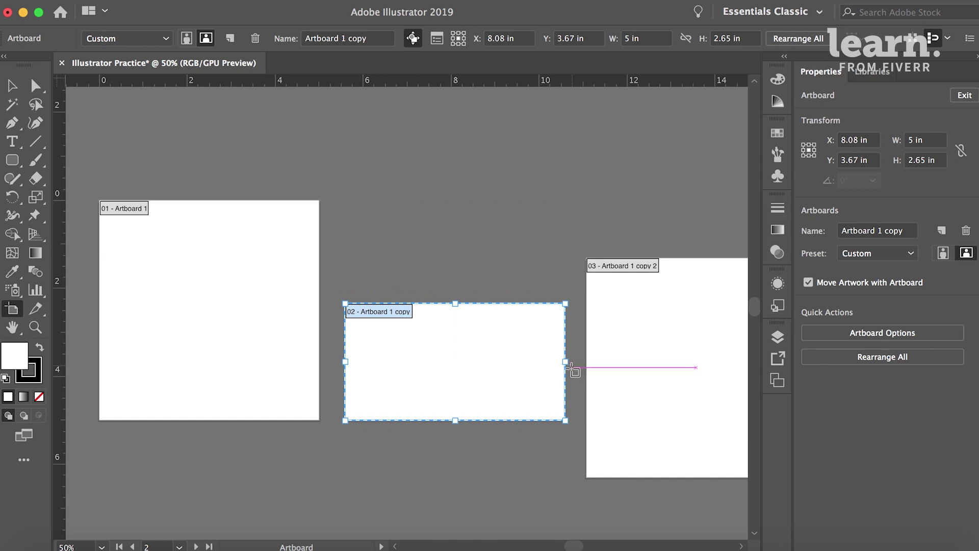
left_click_drag(566, 420, 458, 378)
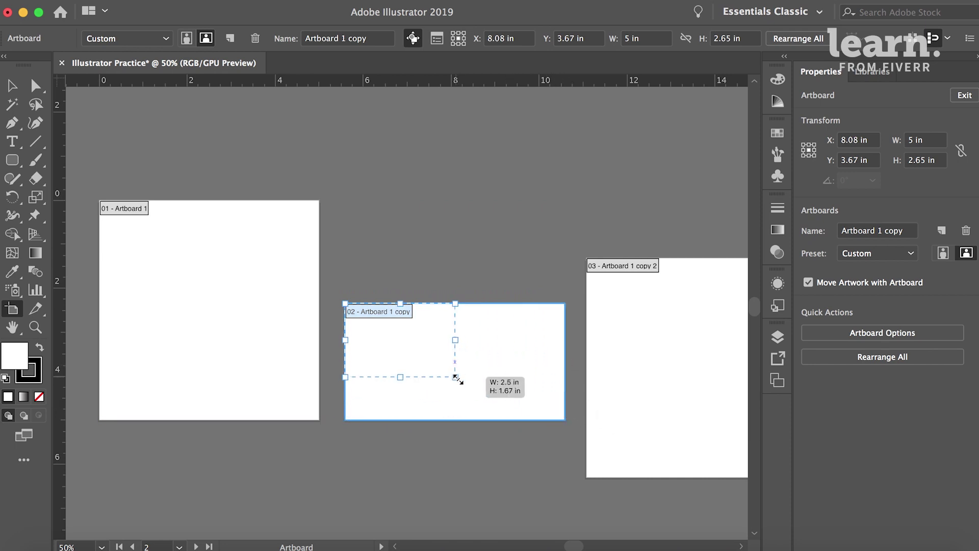
left_click_drag(620, 274, 475, 274)
key("Return")
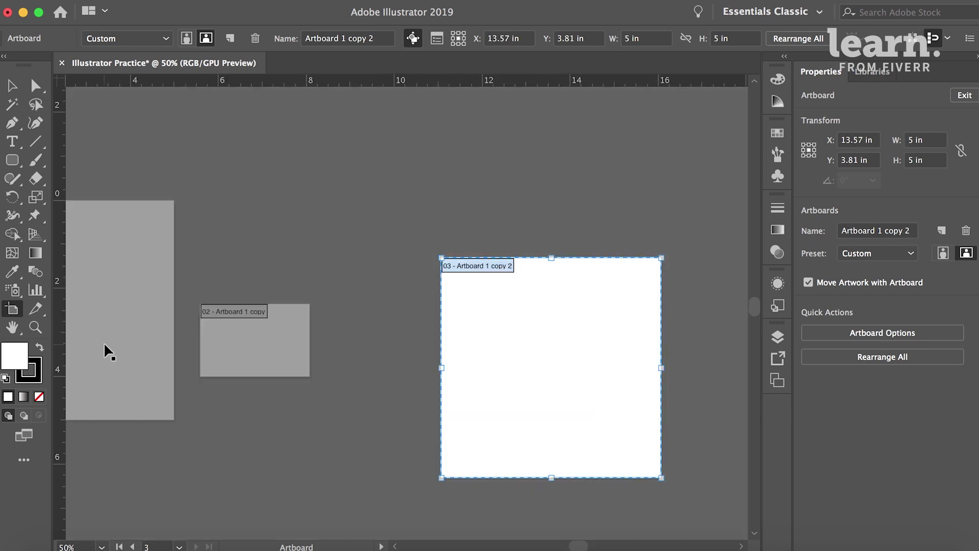
type("2")
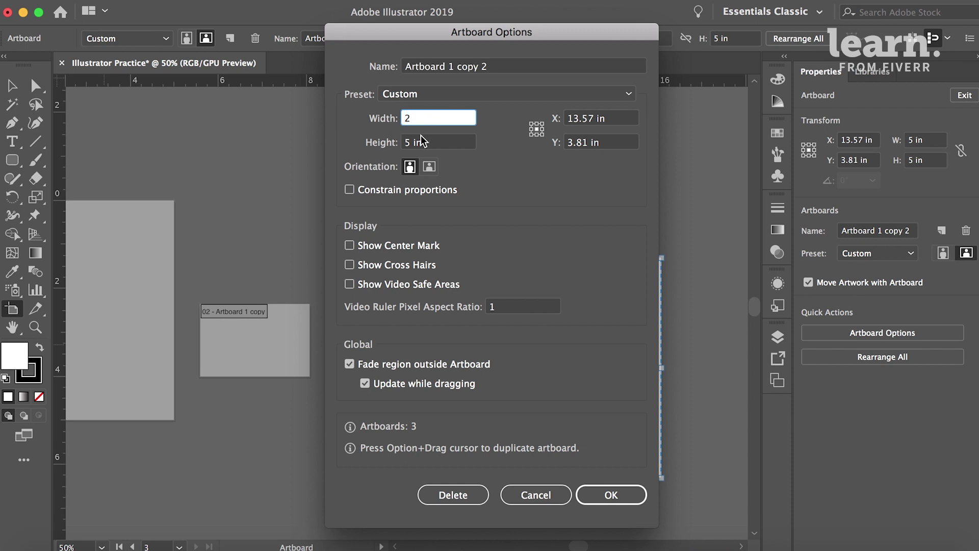
key("Tab")
type("3.5")
key("Return")
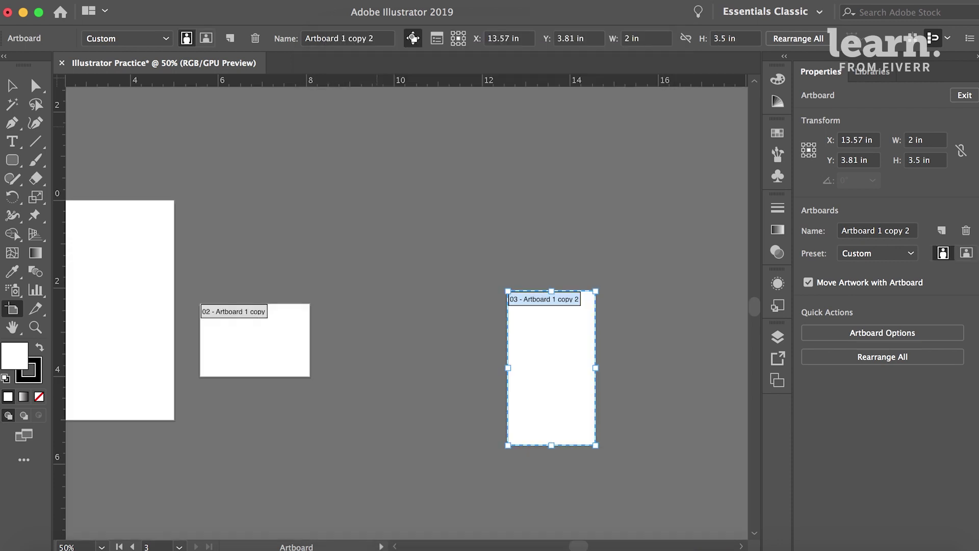
Step: Leave artboard editing and fit the first artboard in the window
left_click(9, 86)
key("shift+o")
left_click(261, 336)
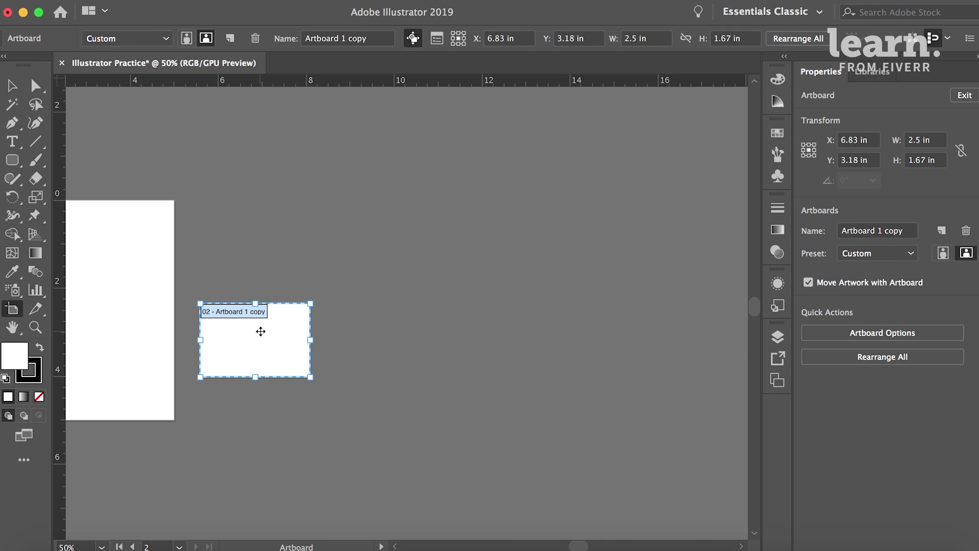
left_click(12, 86)
key("ctrl+0")
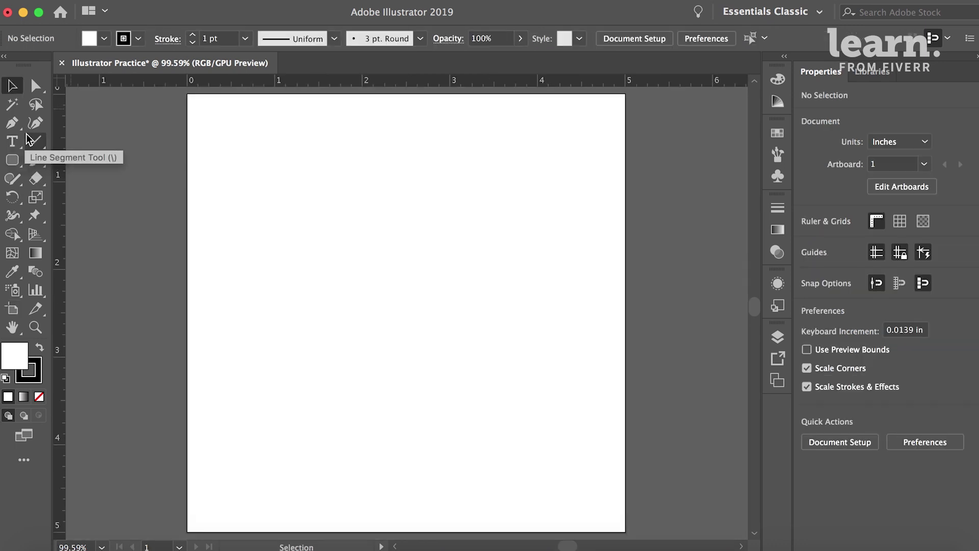
Step: Draw nine scattered horizontal, vertical and diagonal line segments on the first artboard
left_click(33, 143)
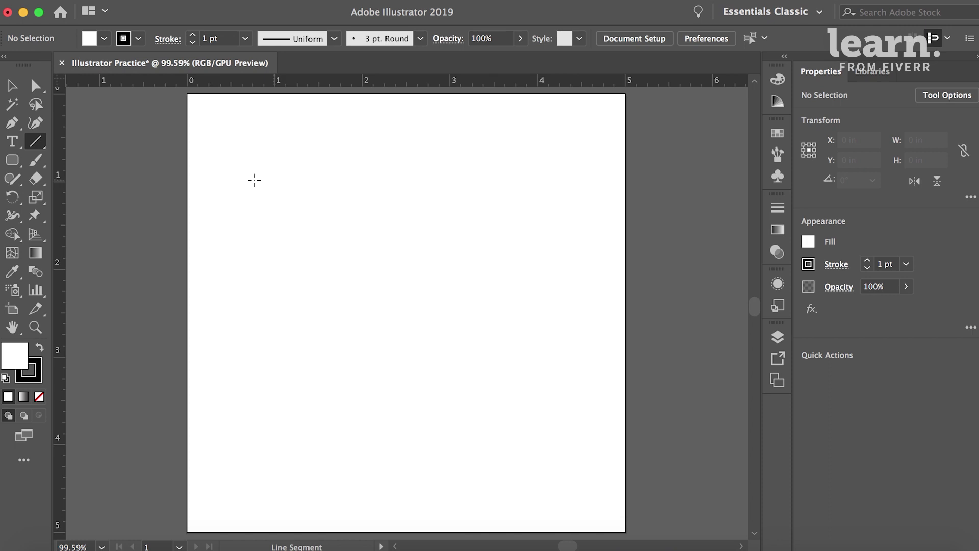
left_click_drag(203, 156, 326, 206)
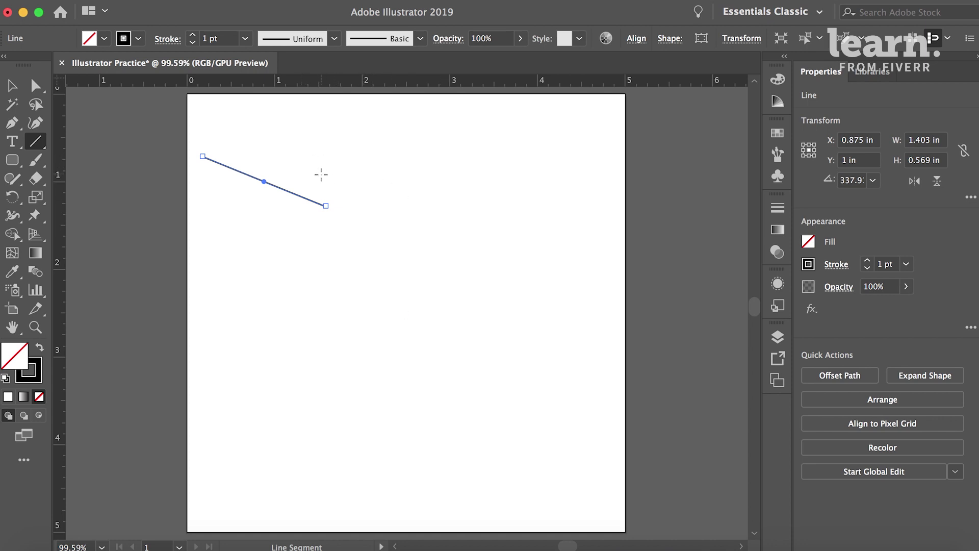
left_click_drag(263, 145, 377, 144)
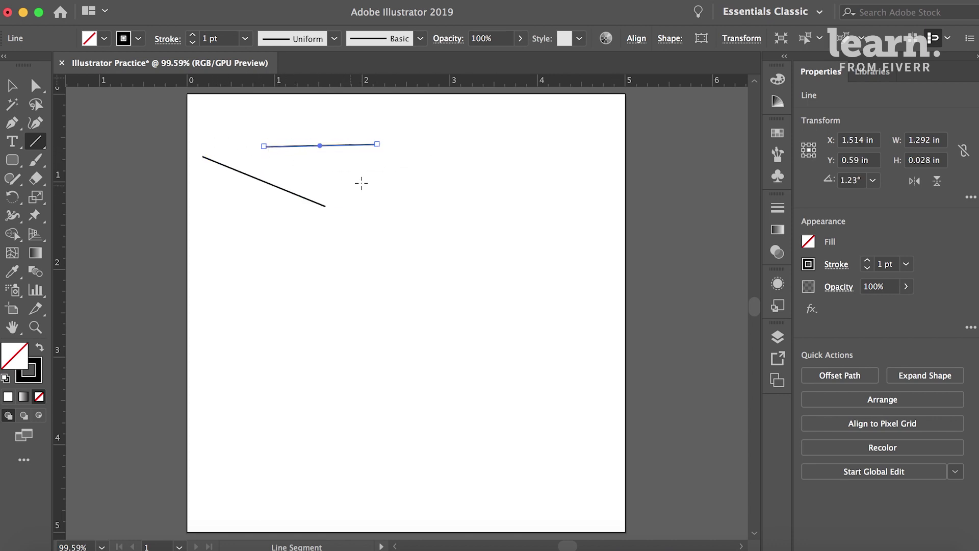
left_click_drag(437, 118, 438, 188)
left_click_drag(472, 149, 556, 149)
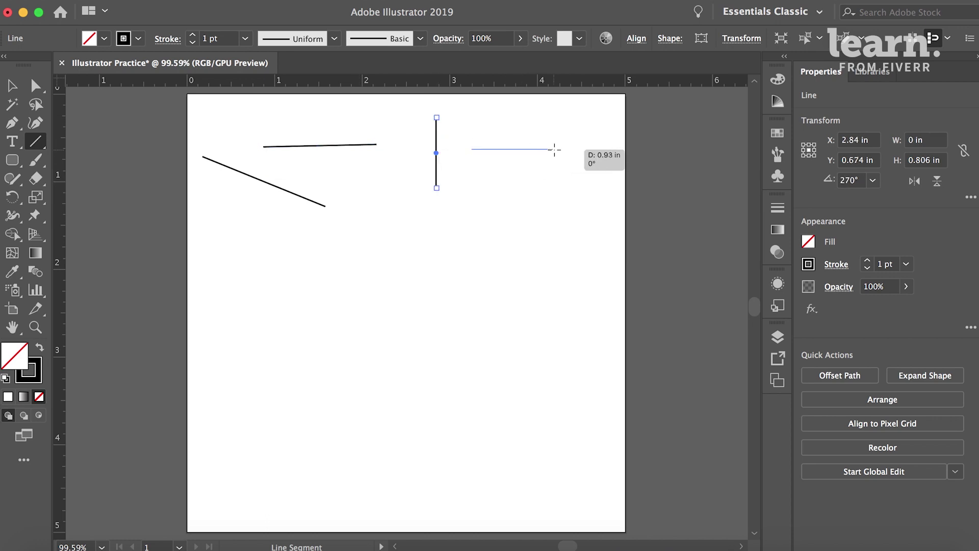
left_click_drag(483, 187, 482, 265)
left_click_drag(450, 218, 366, 218)
left_click_drag(283, 231, 283, 304)
left_click_drag(342, 304, 406, 304)
left_click_drag(416, 245, 415, 276)
key("v")
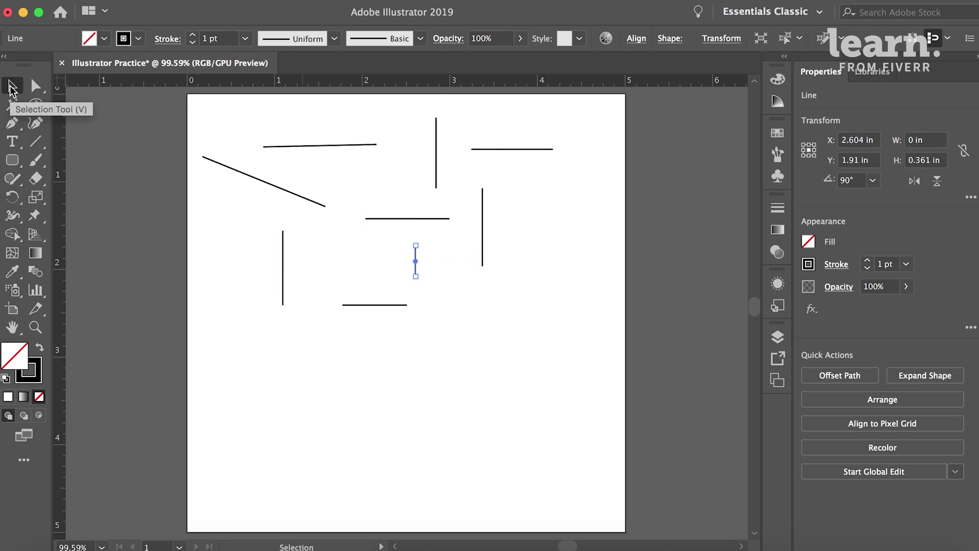
Step: Reposition four of the lines lower and further right on the artboard
left_click_drag(415, 220, 527, 305)
left_click_drag(482, 229, 583, 215)
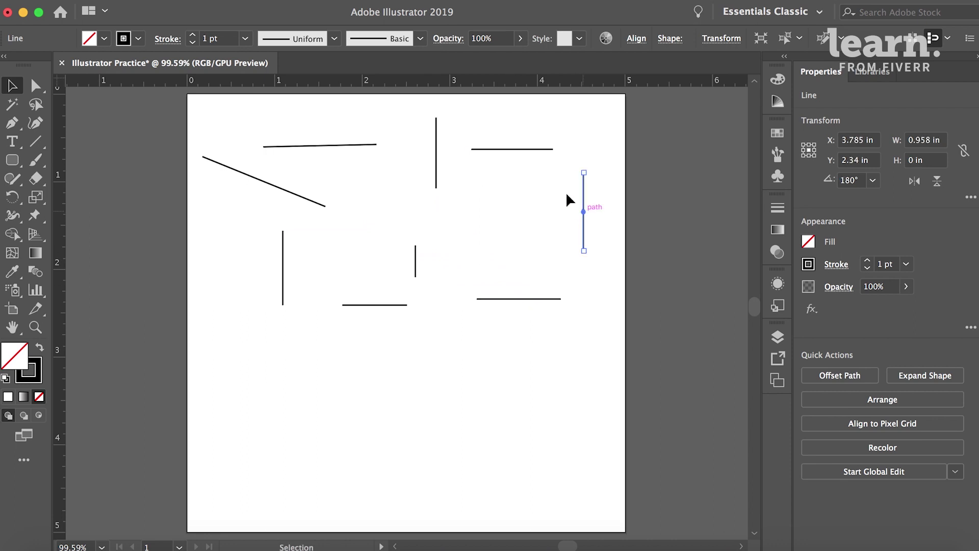
left_click_drag(514, 150, 430, 217)
left_click_drag(437, 153, 504, 200)
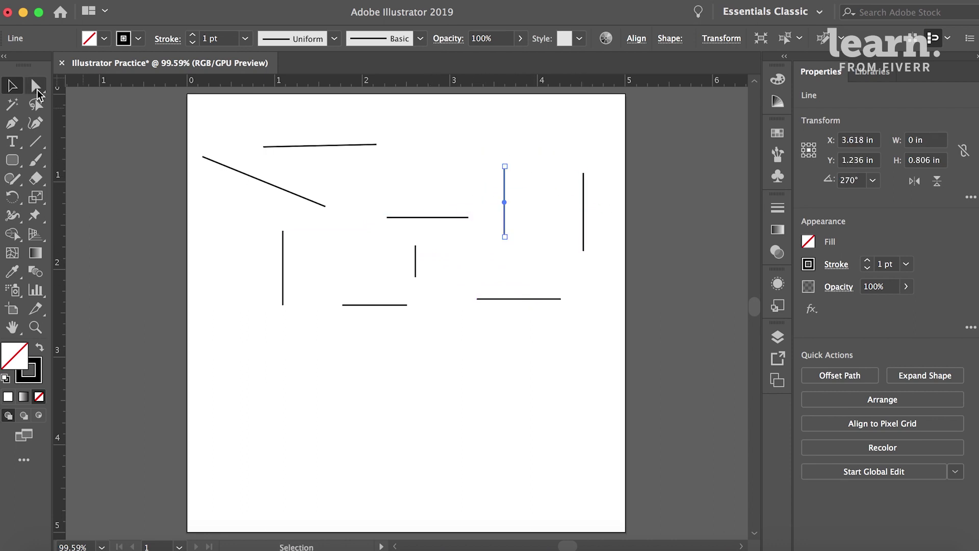
Step: Drag the top line's left endpoint to make it a short diagonal segment
left_click(37, 87)
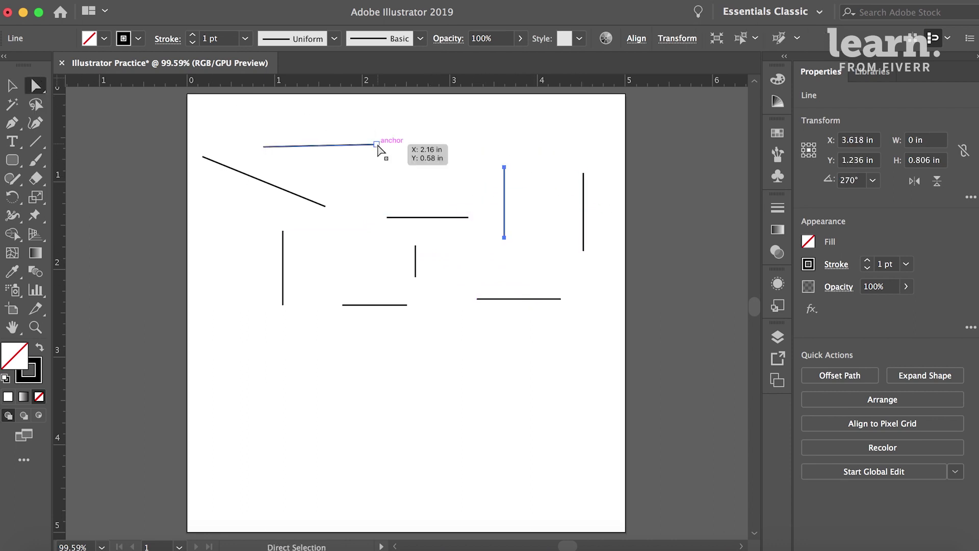
left_click(376, 145)
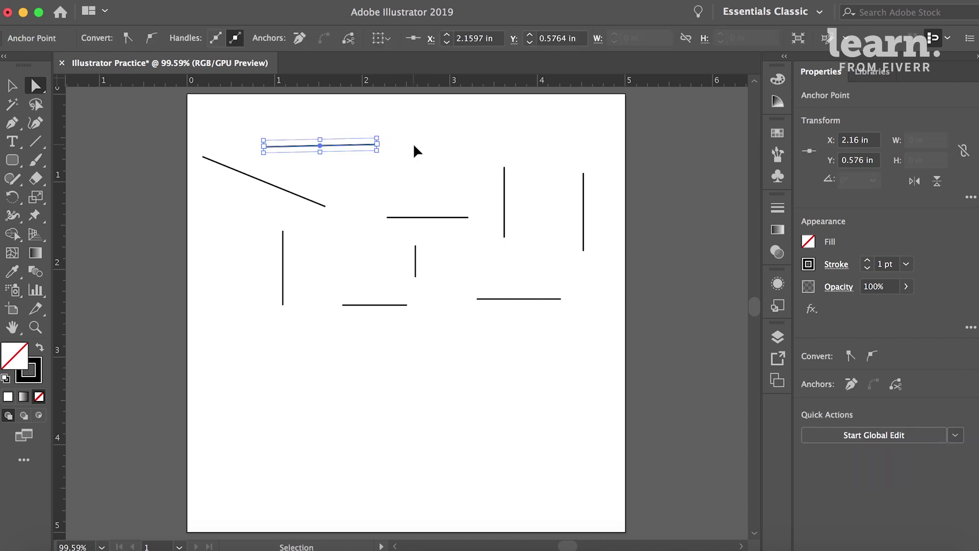
key("ctrl+plus")
key("ctrl+plus")
key("ctrl+plus")
key("ctrl+minus")
scroll(377, 242, "left", 5)
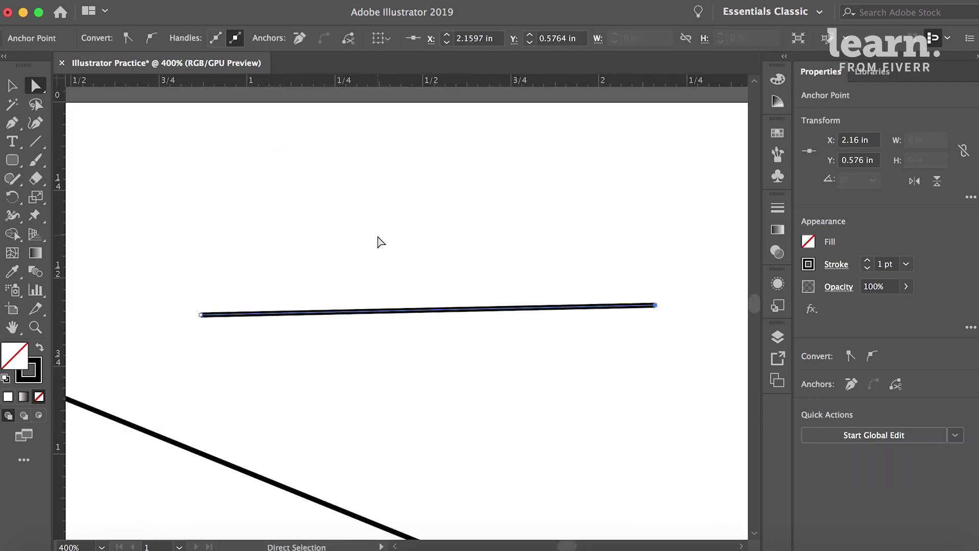
scroll(377, 242, "left", 4)
scroll(413, 314, "right", 7)
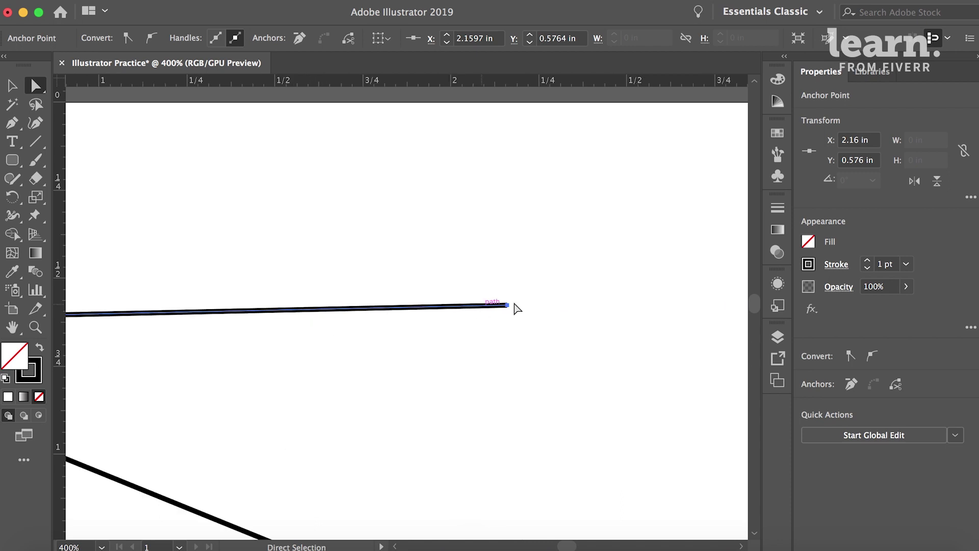
scroll(329, 320, "left", 4)
left_click(212, 315)
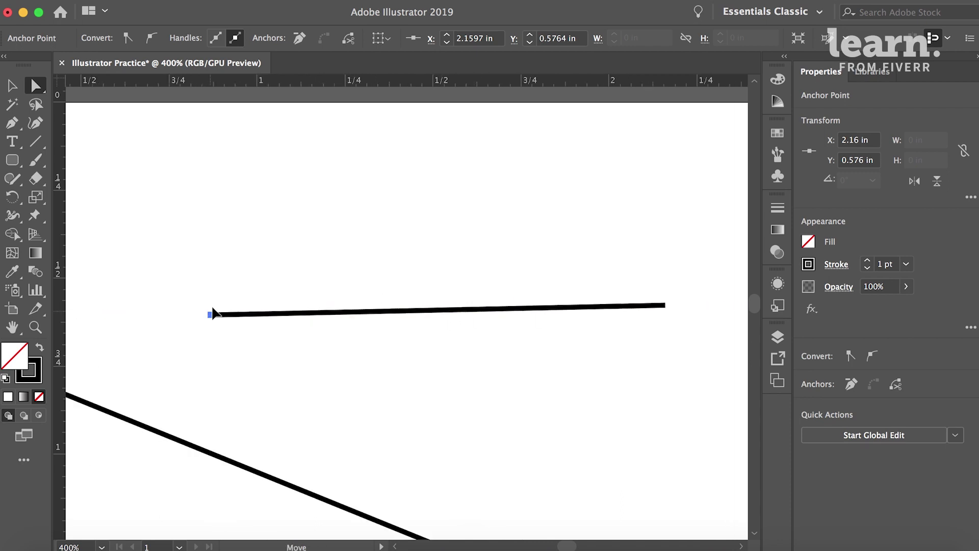
left_click_drag(213, 315, 538, 204)
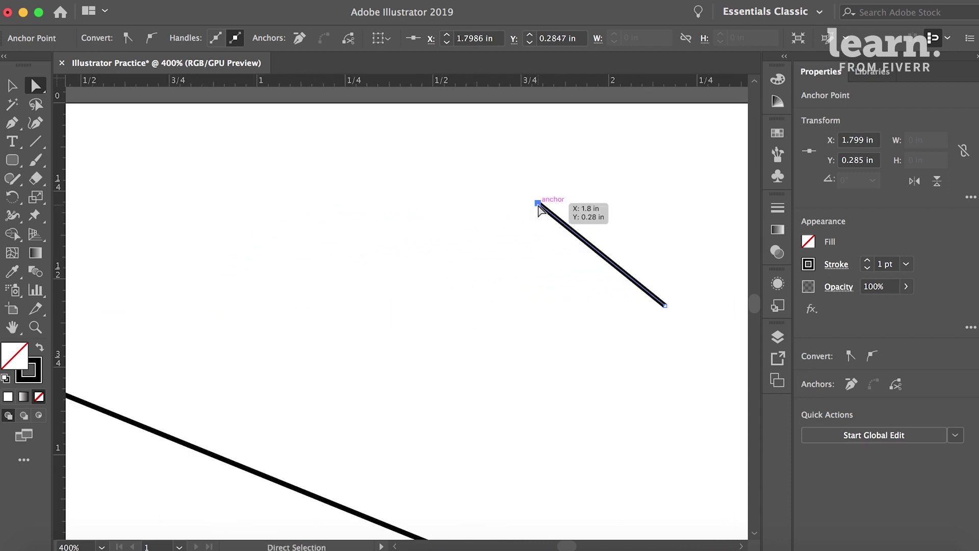
key("super+minus")
key("super+minus")
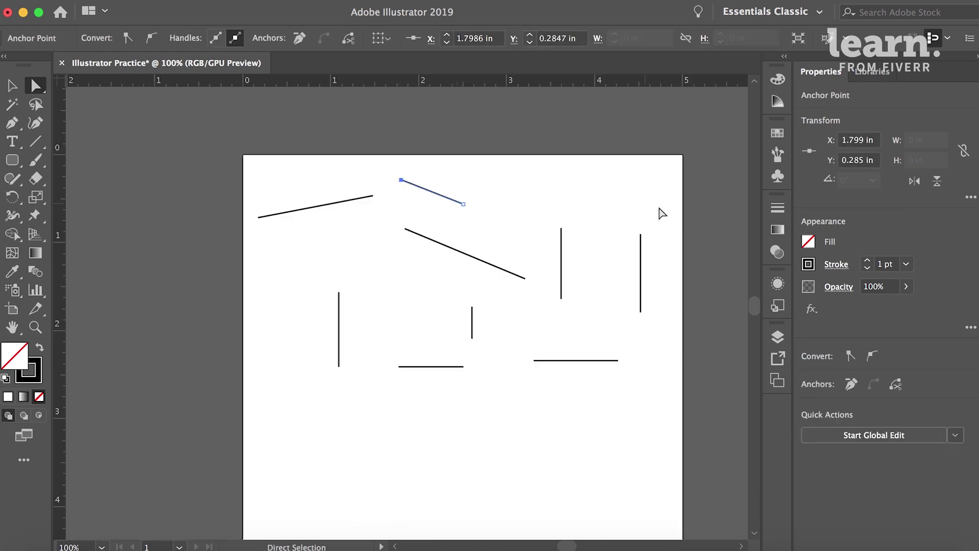
left_click(808, 264)
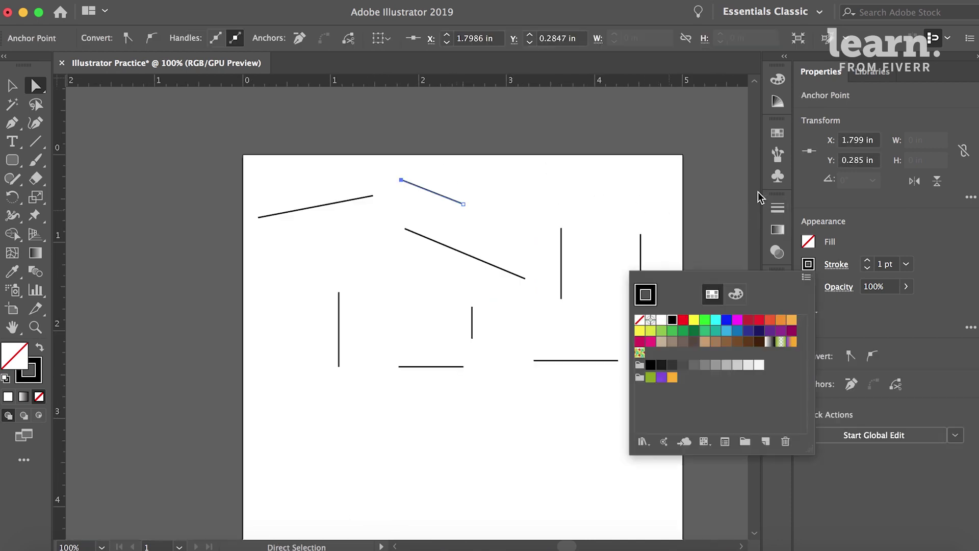
Step: Make the upper short line magenta and the diagonal line's stroke #1AE279 green
left_click(737, 318)
left_click_drag(462, 216, 415, 273)
key("v")
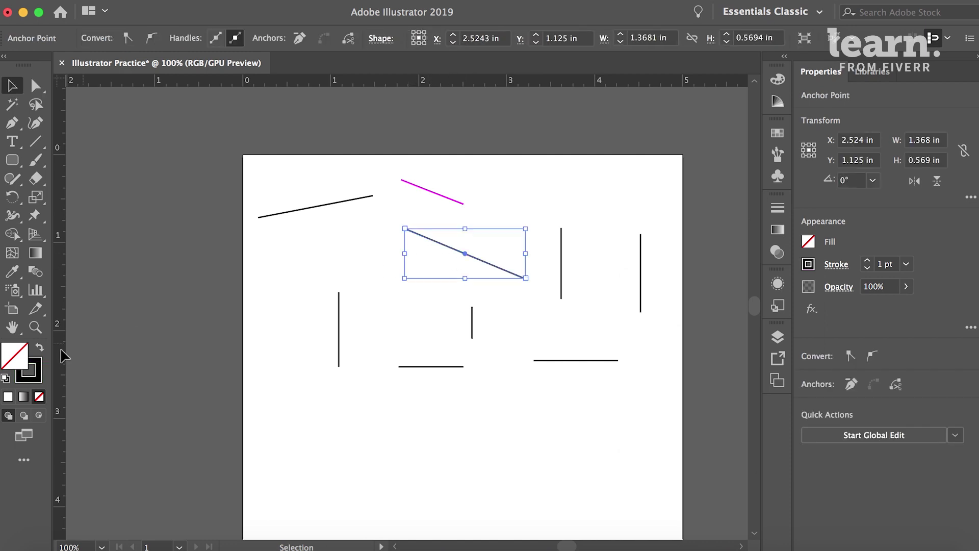
left_click(37, 373)
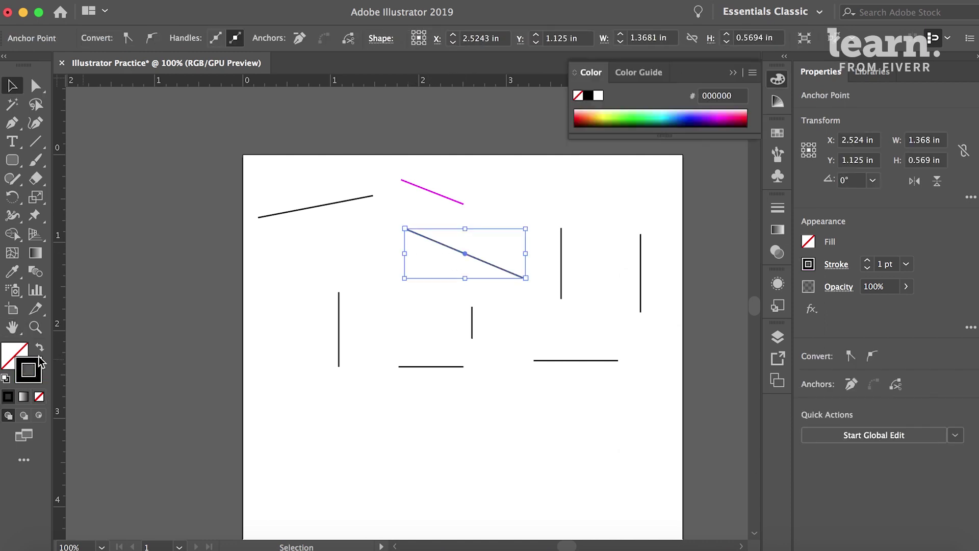
double_click(31, 372)
left_click(509, 295)
left_click_drag(437, 255, 461, 201)
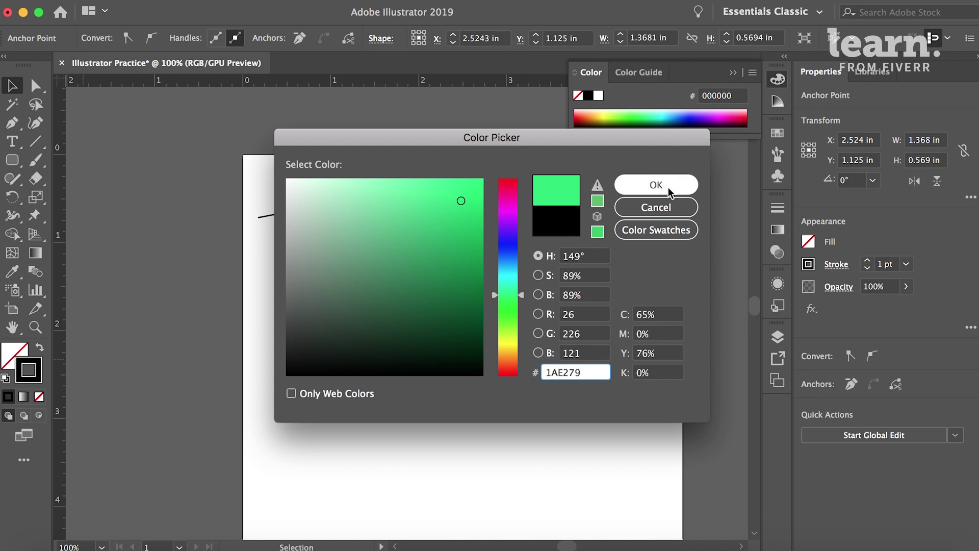
left_click(655, 184)
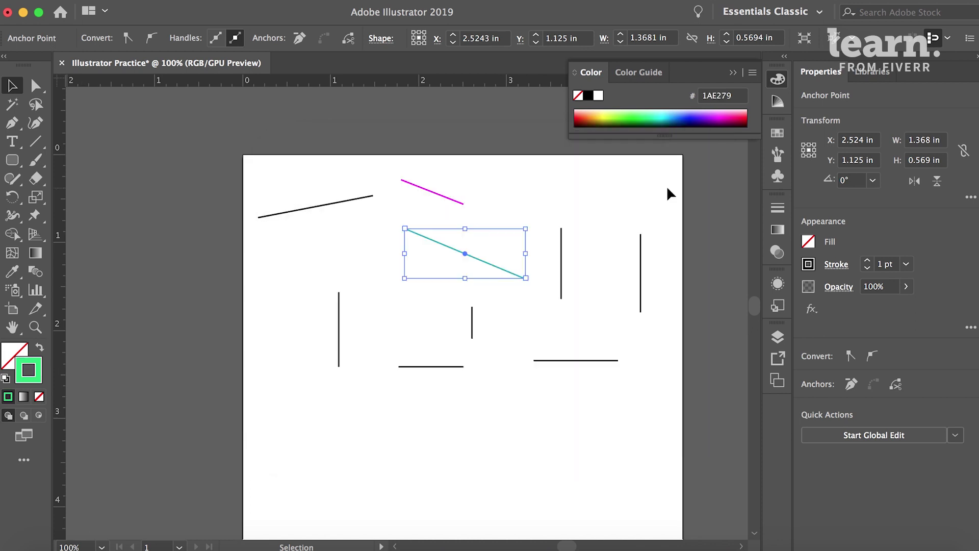
Step: Give the green line an 8 pt stroke weight with Round Cap
left_click(868, 262)
left_click(868, 262)
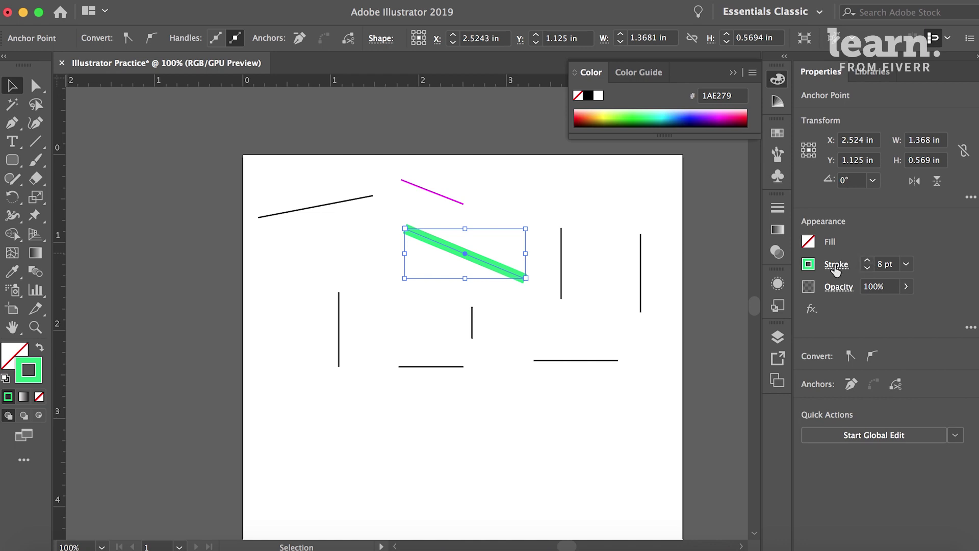
left_click(836, 267)
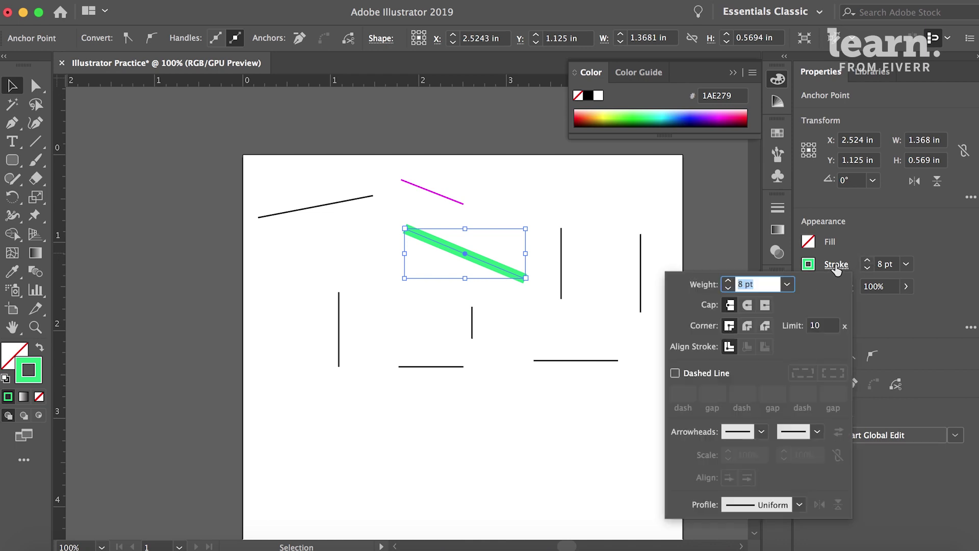
key("ctrl+plus")
key("ctrl+plus")
key("ctrl+plus")
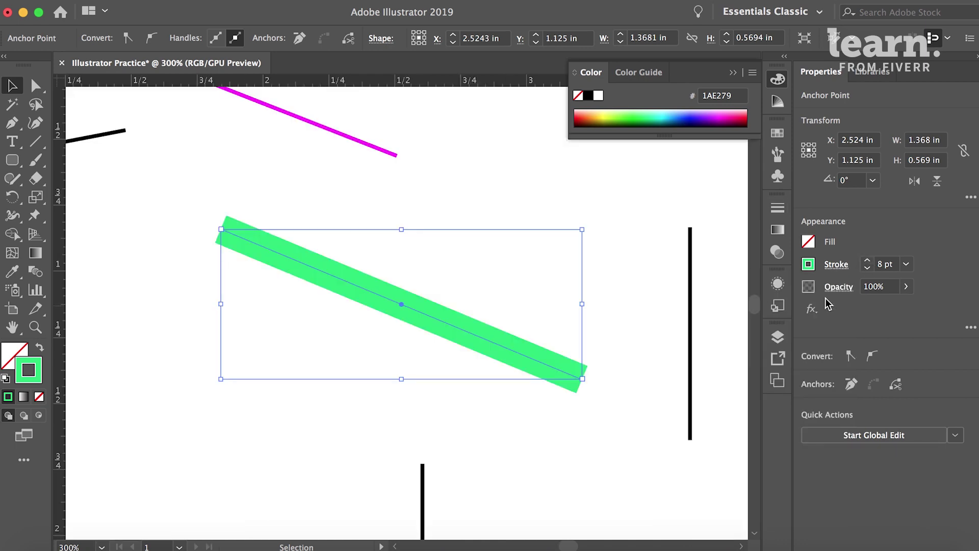
left_click(837, 264)
left_click(747, 305)
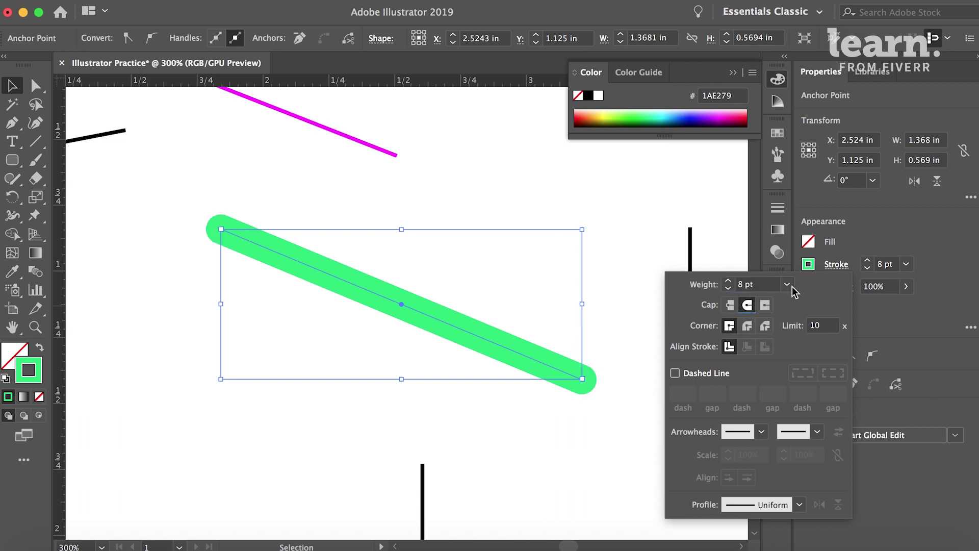
key("ctrl+1")
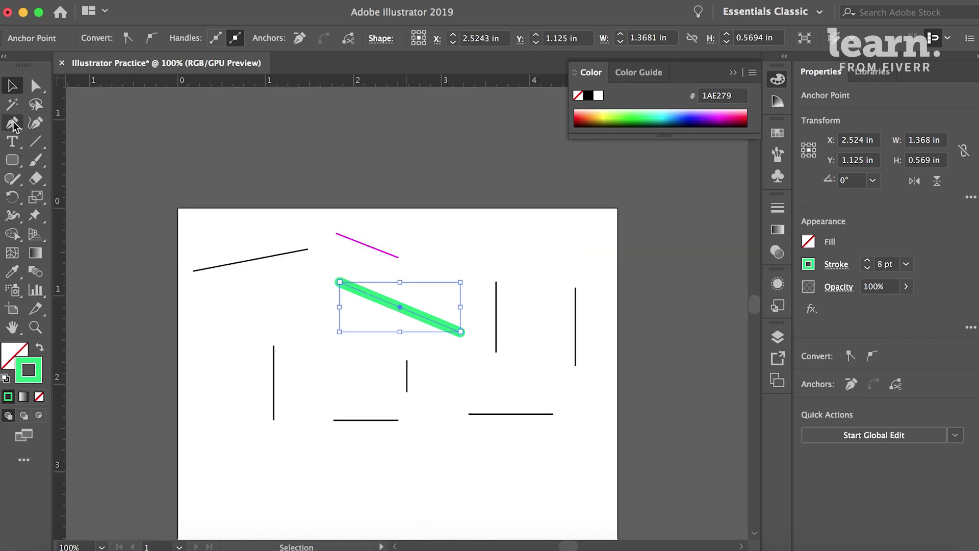
Step: Add two anchor points to the green line and delete another
left_click(13, 125)
key("ctrl+plus")
key("ctrl+plus")
key("ctrl+plus")
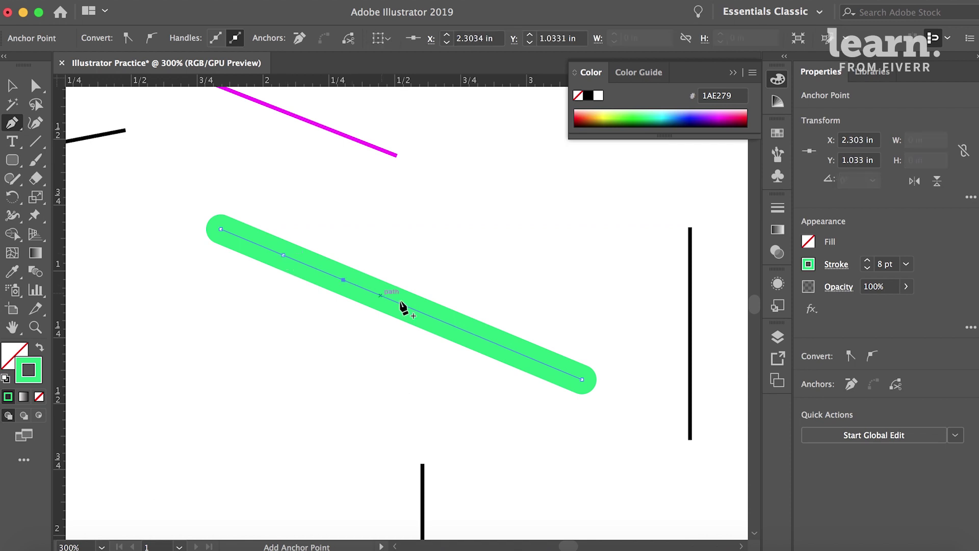
left_click(395, 301)
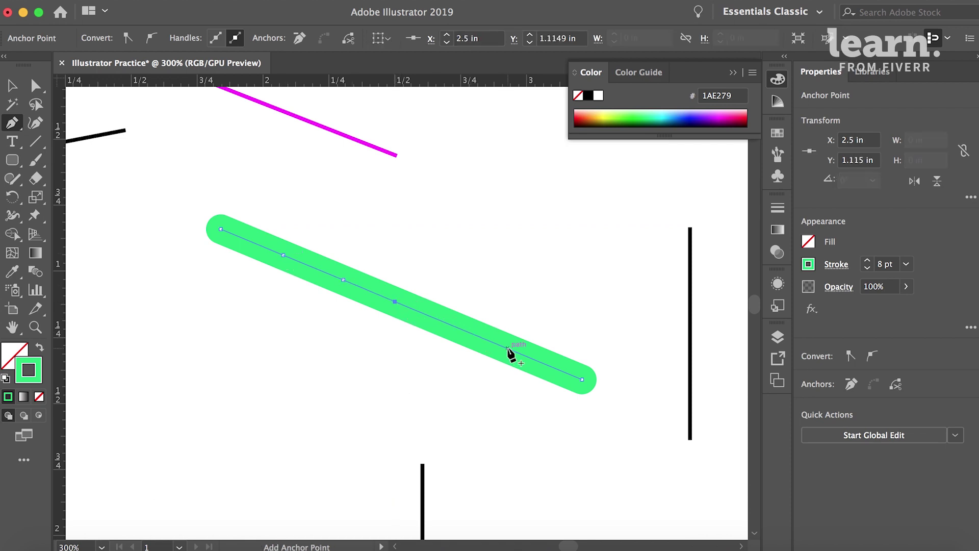
left_click(509, 350)
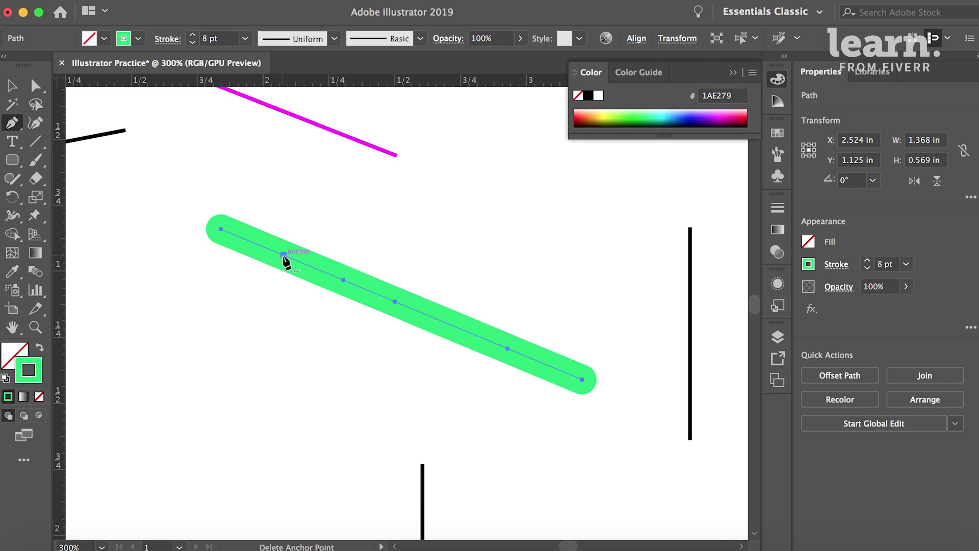
left_click(284, 254)
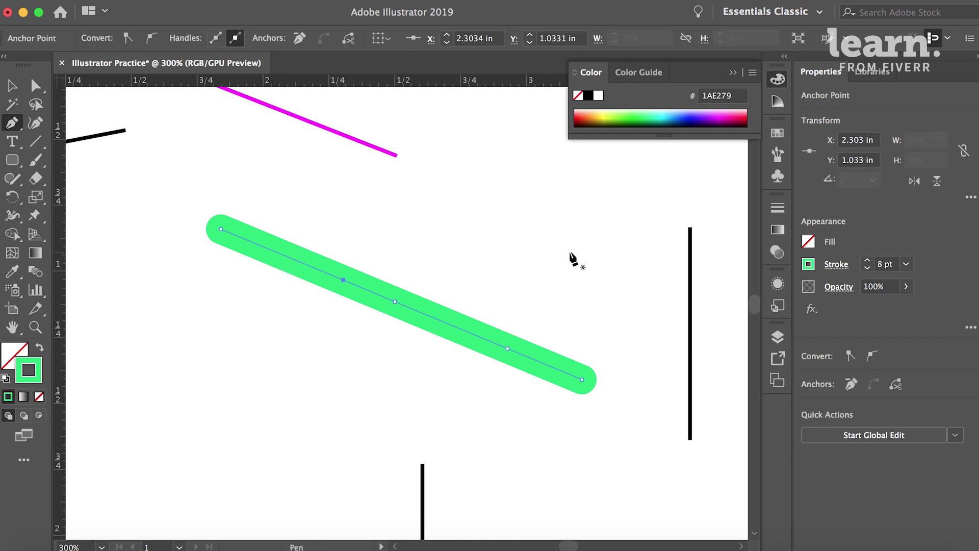
Step: Drag the green line's anchors into a sharp-cornered zigzag
left_click(39, 85)
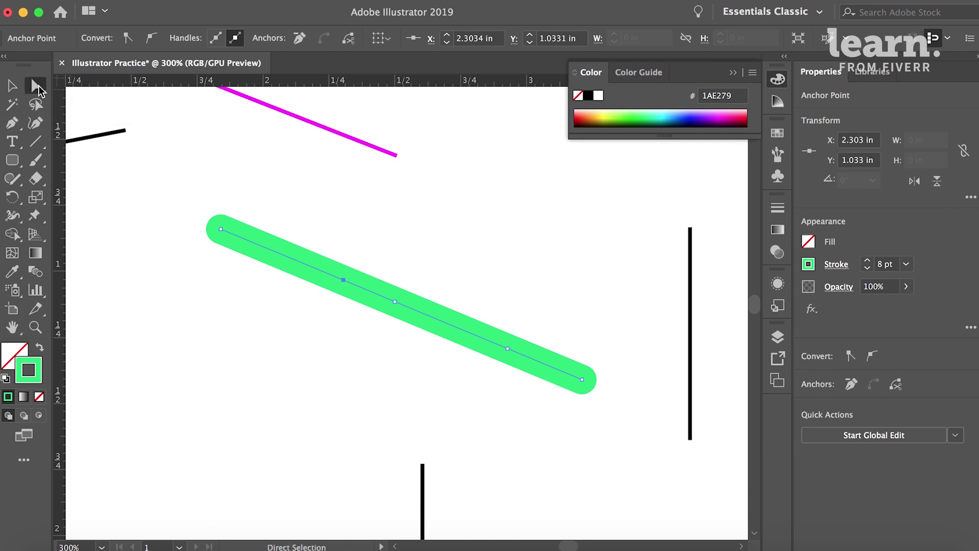
left_click_drag(342, 282, 277, 334)
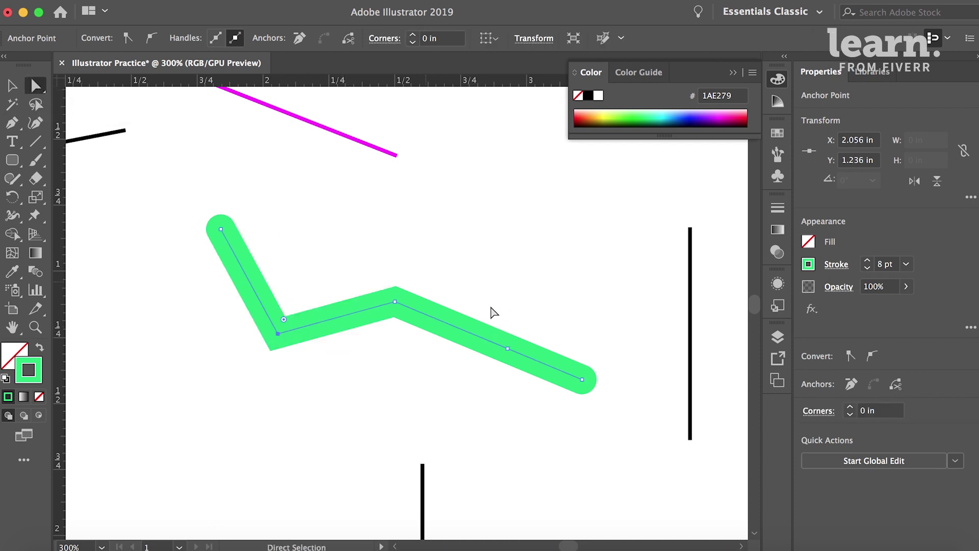
left_click_drag(509, 349, 571, 194)
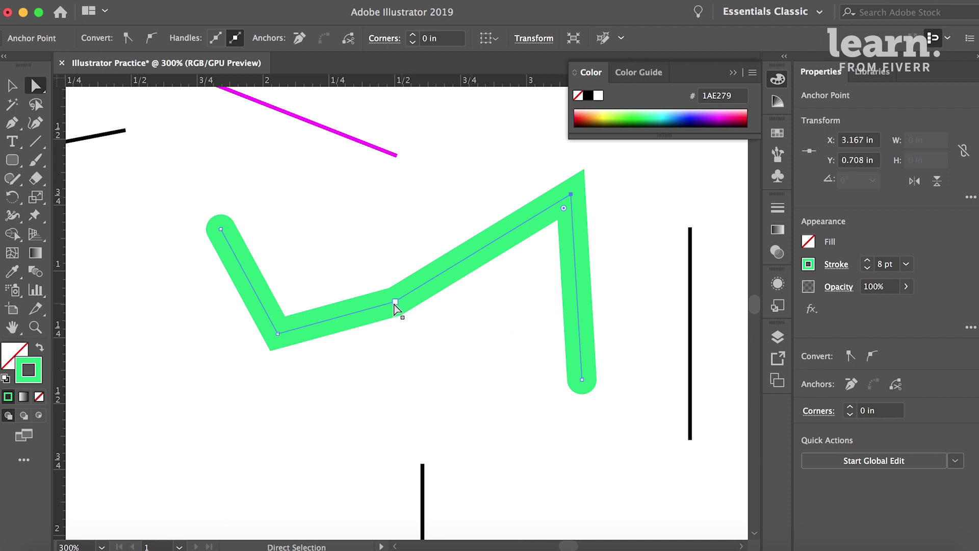
left_click_drag(395, 303, 438, 410)
left_click_drag(581, 379, 618, 406)
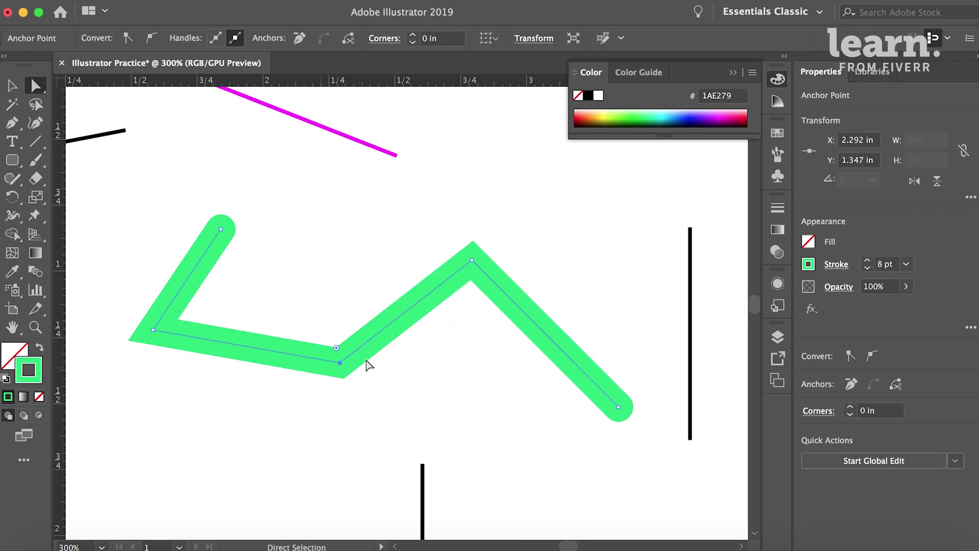
left_click(474, 264)
Step: Convert the peak anchor to smooth and lengthen its handles into an arch
left_click(150, 38)
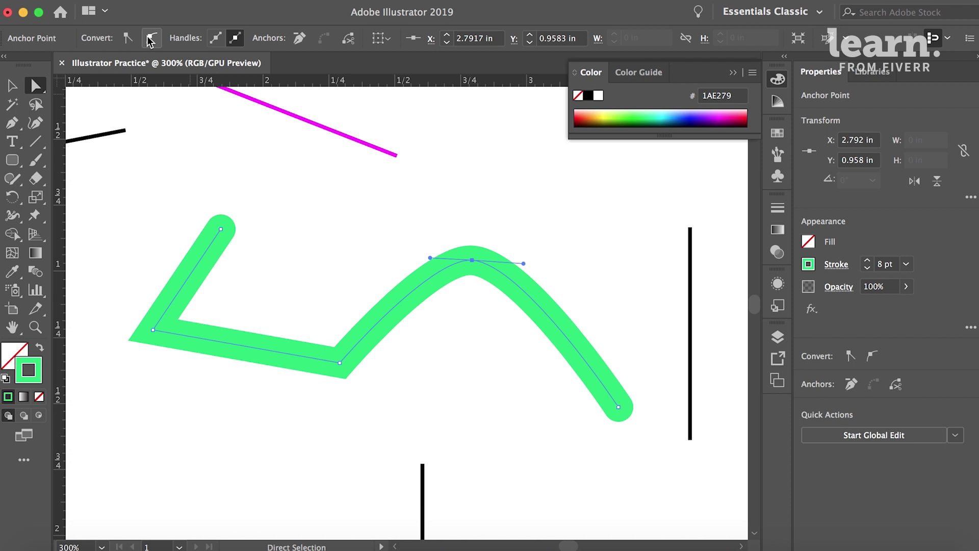
left_click_drag(430, 259, 311, 273)
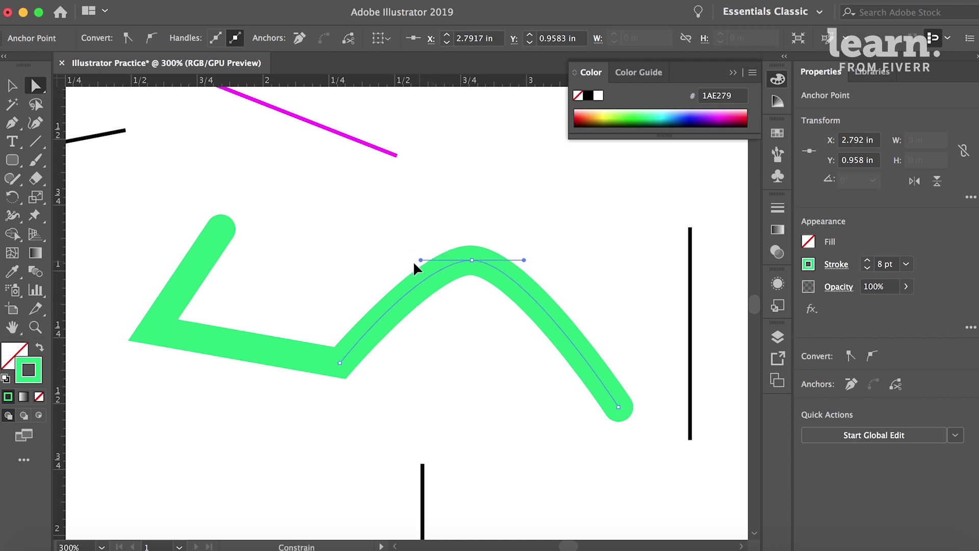
left_click_drag(525, 260, 589, 264)
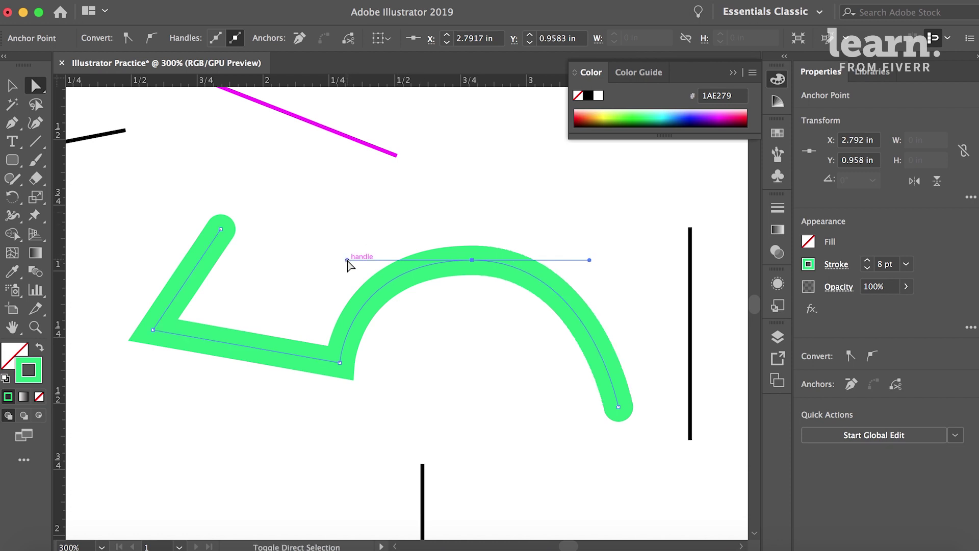
mouse_move(348, 261)
left_mouse_down()
mouse_move(372, 264)
mouse_move(364, 249)
left_mouse_up()
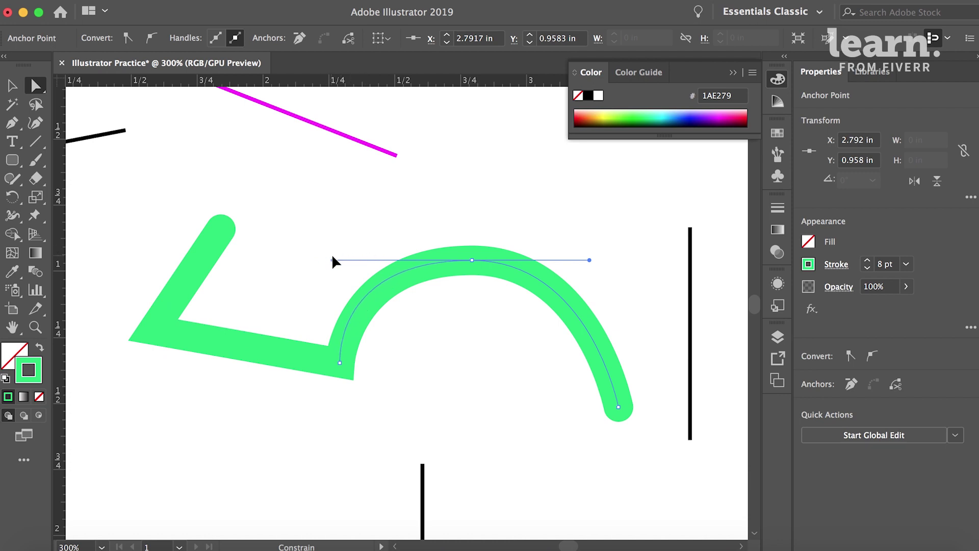
mouse_move(363, 249)
left_mouse_down()
mouse_move(338, 263)
mouse_move(351, 264)
left_mouse_up()
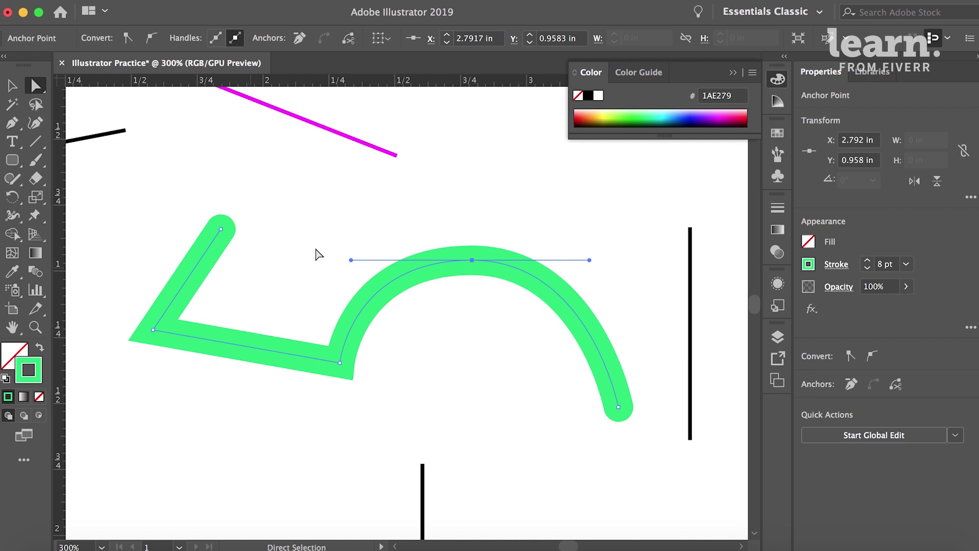
left_click_drag(589, 260, 606, 264)
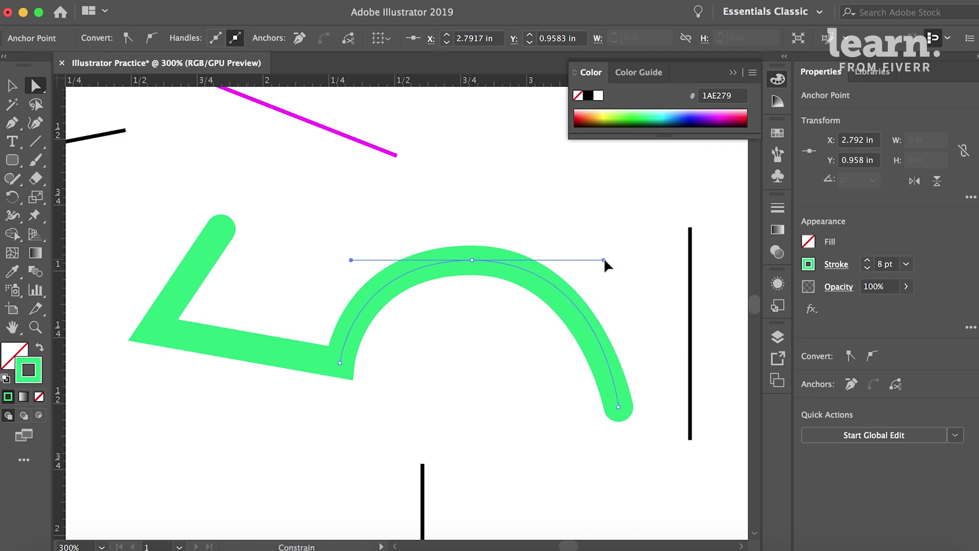
left_click_drag(606, 264, 612, 264)
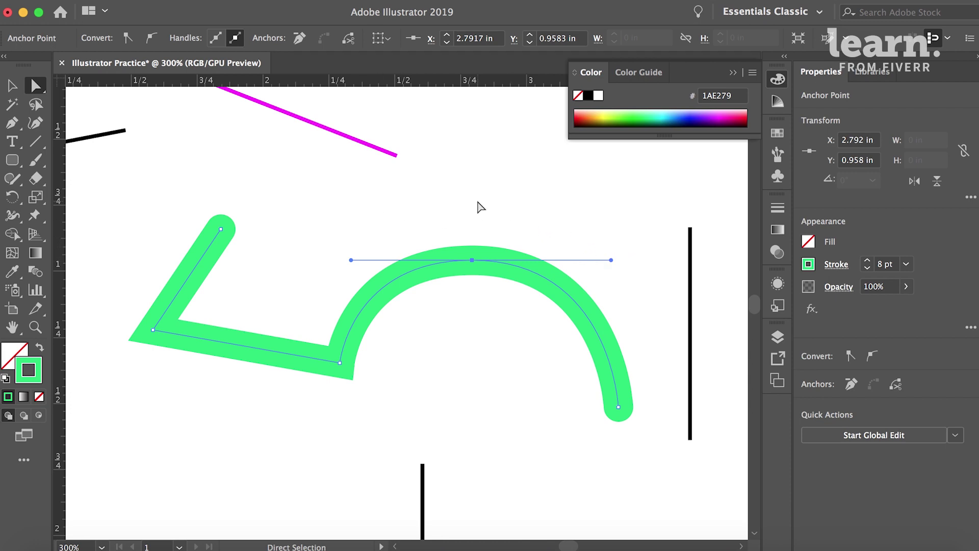
left_click(478, 208)
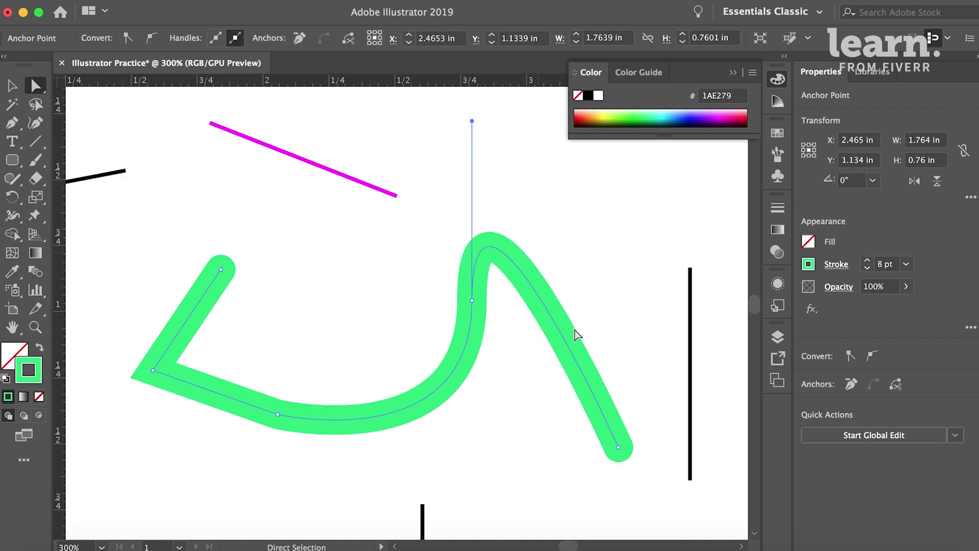
Step: Add an anchor on the right slope, undo the lopsided edit, and even out the top anchor
key("p")
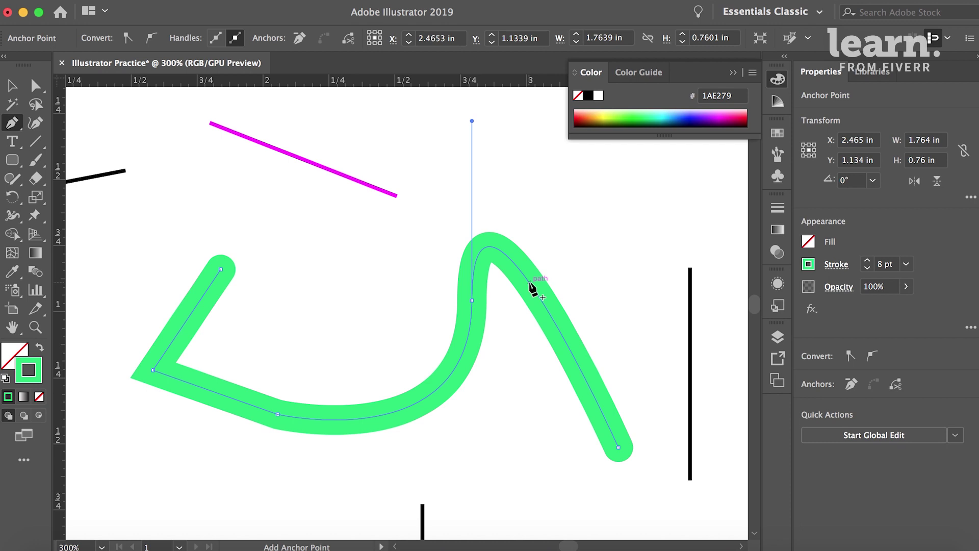
left_click(530, 282)
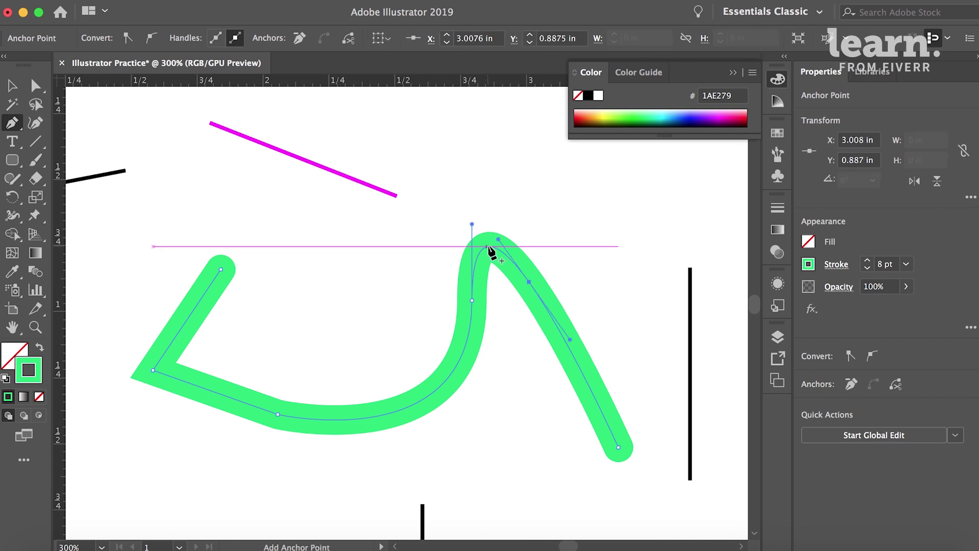
scroll(459, 191, "down", 1)
key("a")
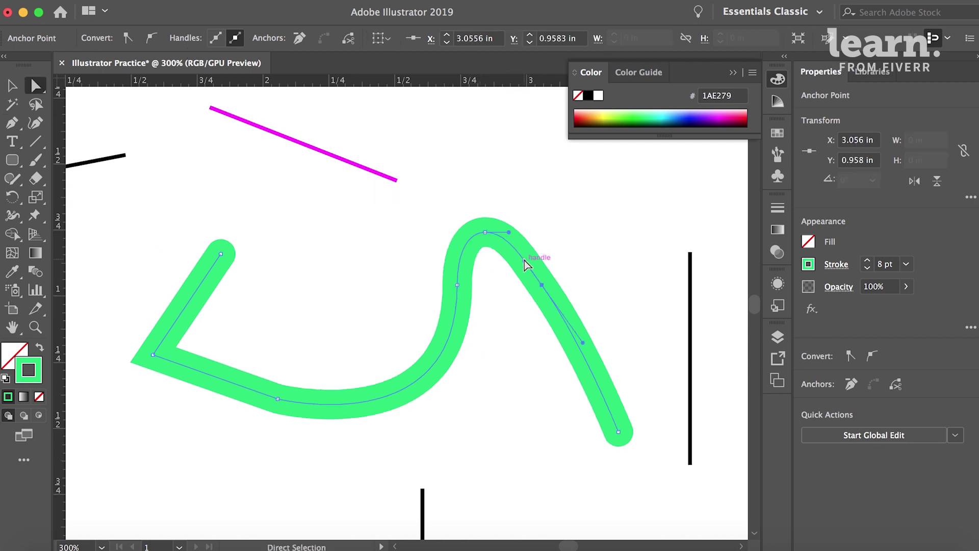
left_click(546, 259)
key("ctrl+z")
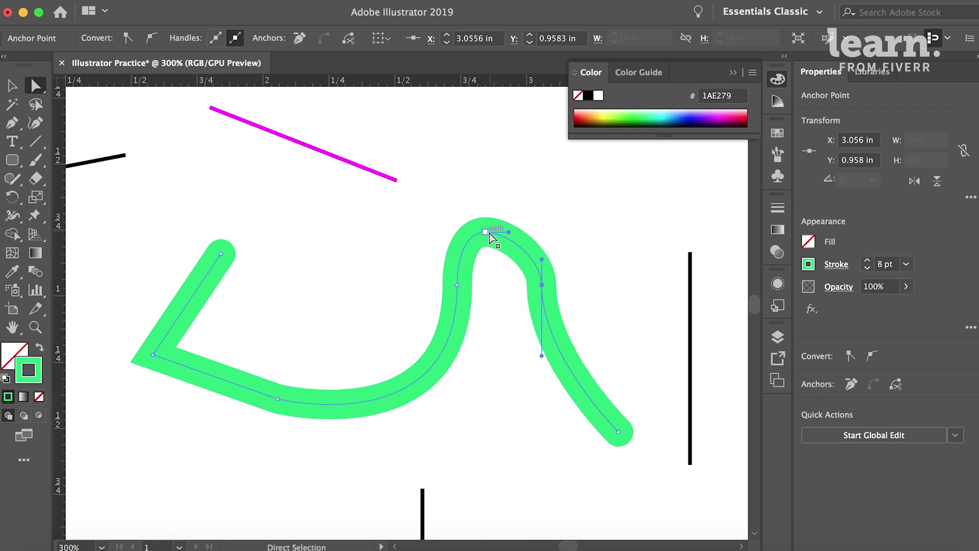
left_click(498, 233)
left_click_drag(507, 230, 479, 230)
left_click(677, 208)
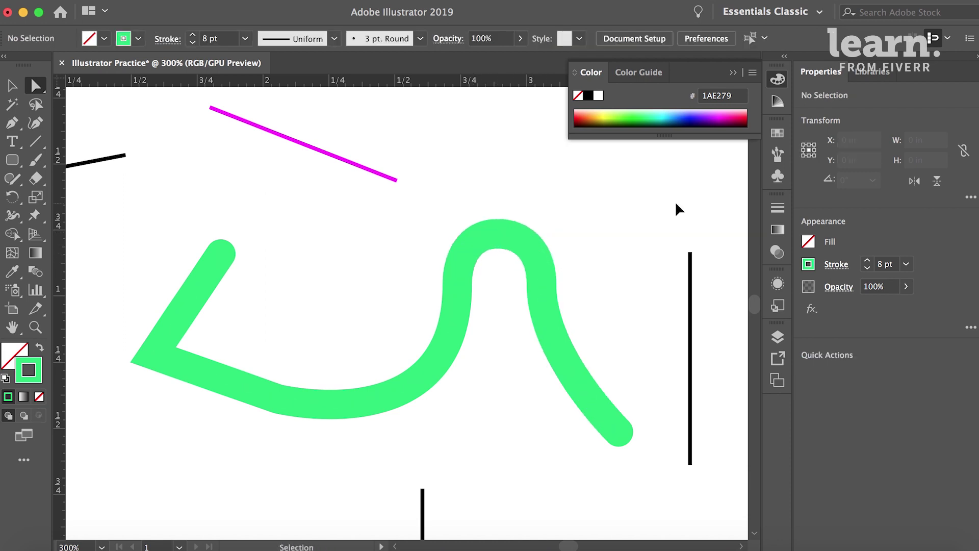
key("super+minus")
key("super+minus")
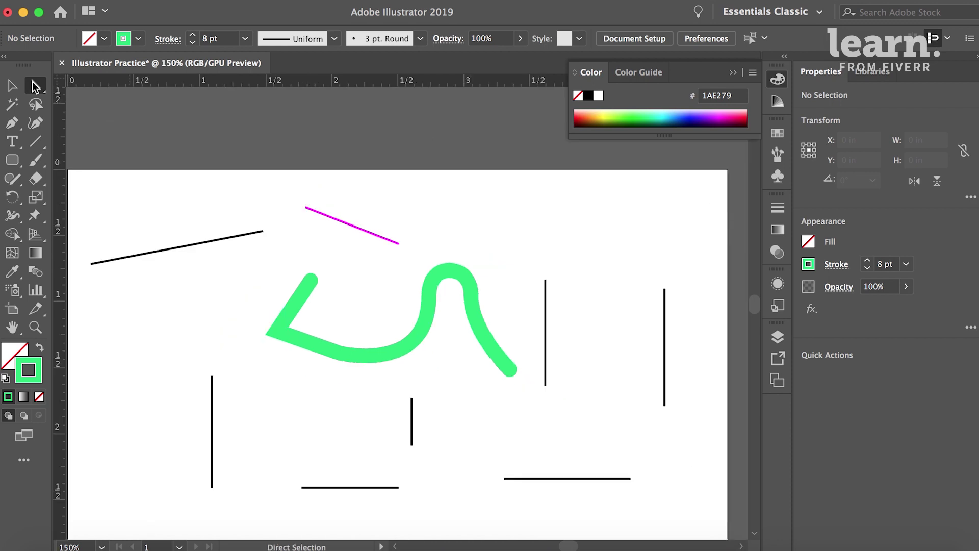
Step: Shrink the green path, then enlarge it and undo, watching its stroke scale
left_click(12, 85)
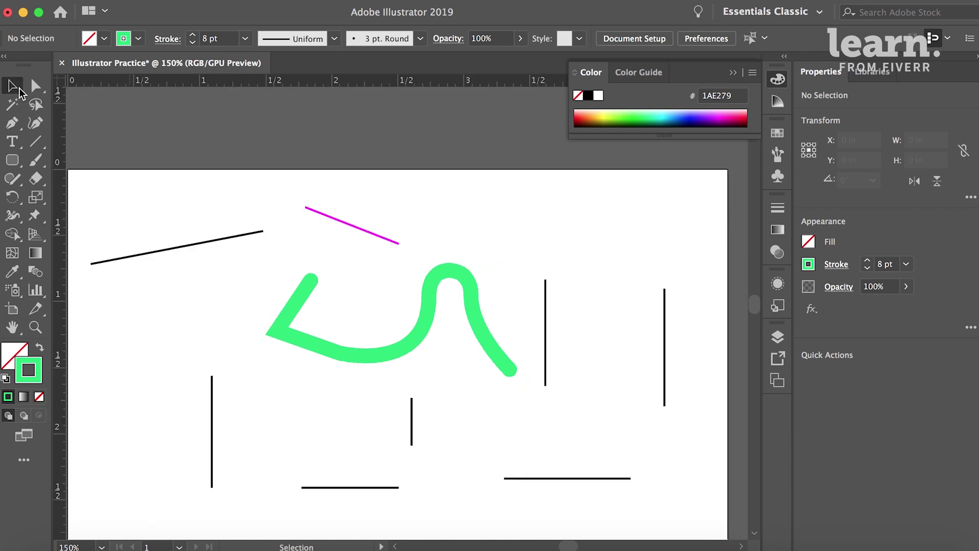
left_click(472, 306)
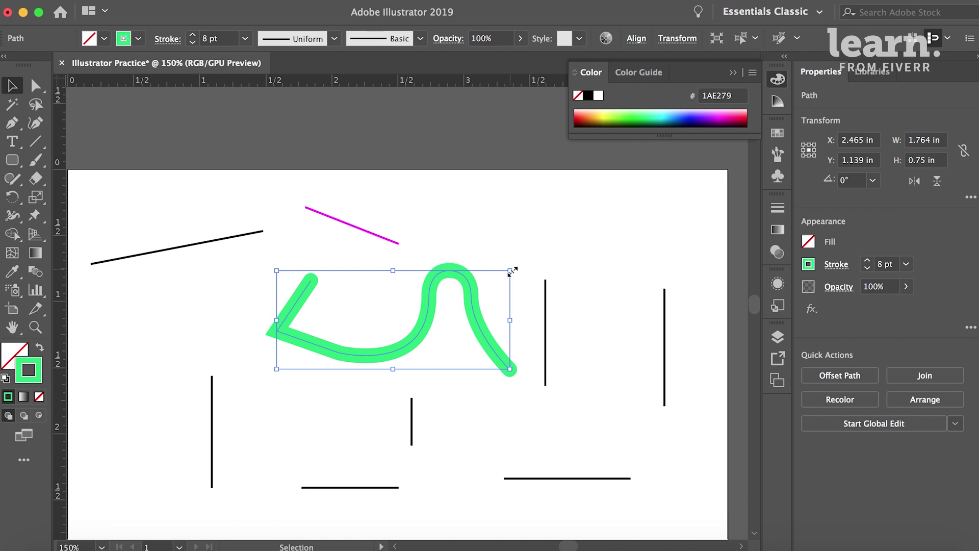
left_click_drag(511, 271, 429, 304)
left_click(346, 281)
left_click(420, 314)
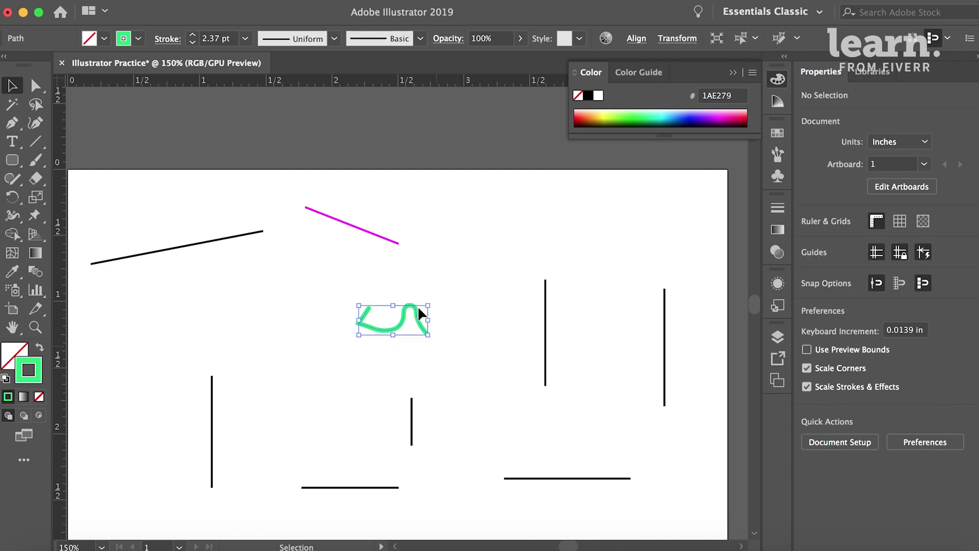
left_click_drag(419, 314, 605, 196)
key("ctrl+plus")
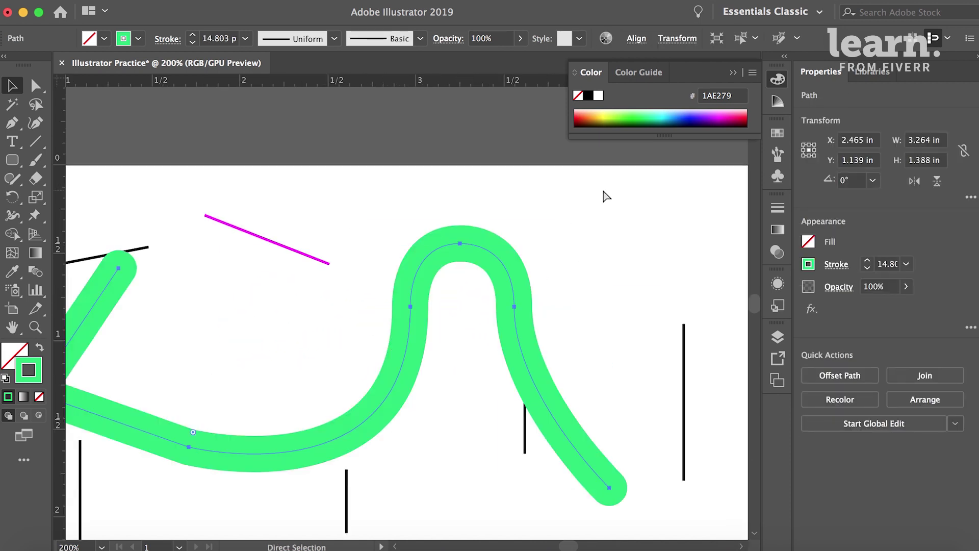
key("ctrl+z")
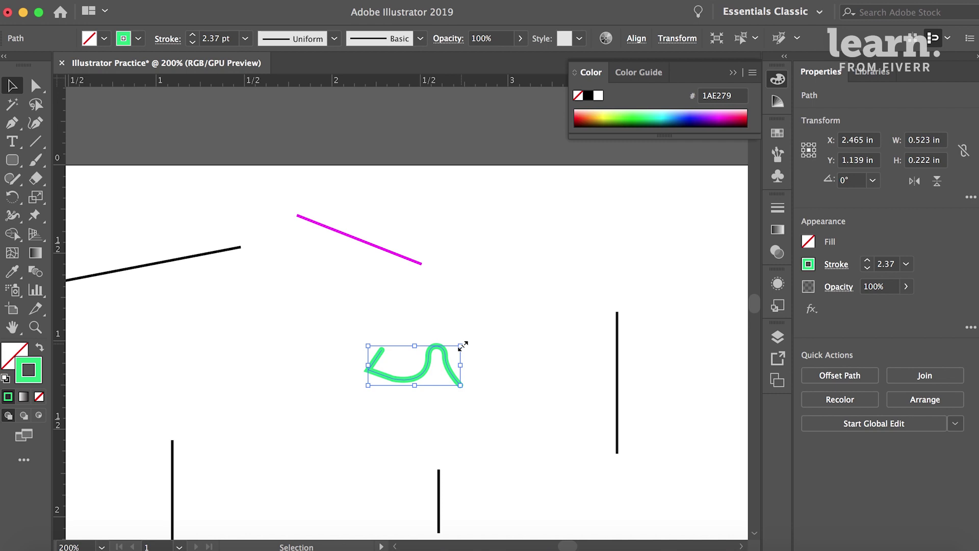
Step: Rescale the green path back near its original size and reselect it
left_click_drag(463, 346, 643, 241)
key("ctrl+z")
left_click_drag(463, 347, 564, 283)
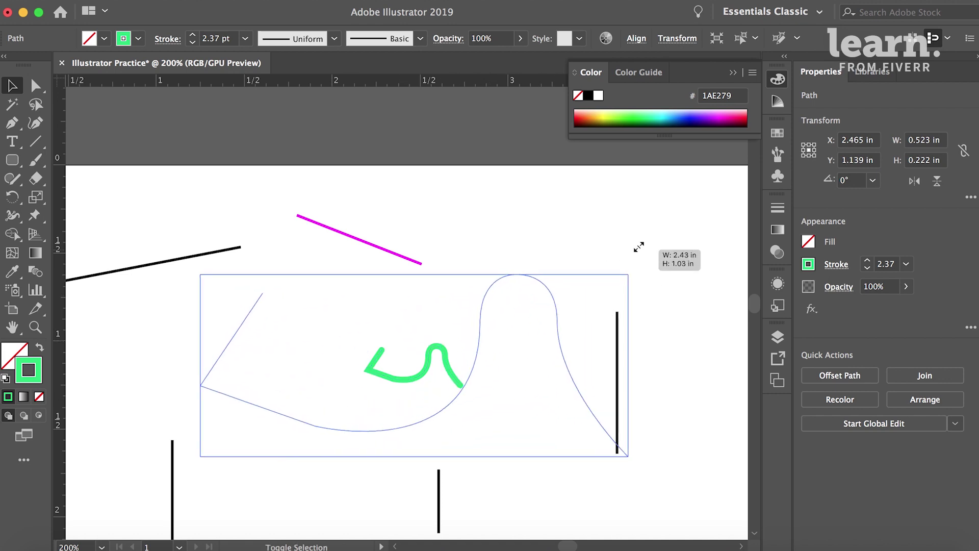
left_click(243, 258)
scroll(244, 258, "down", 2)
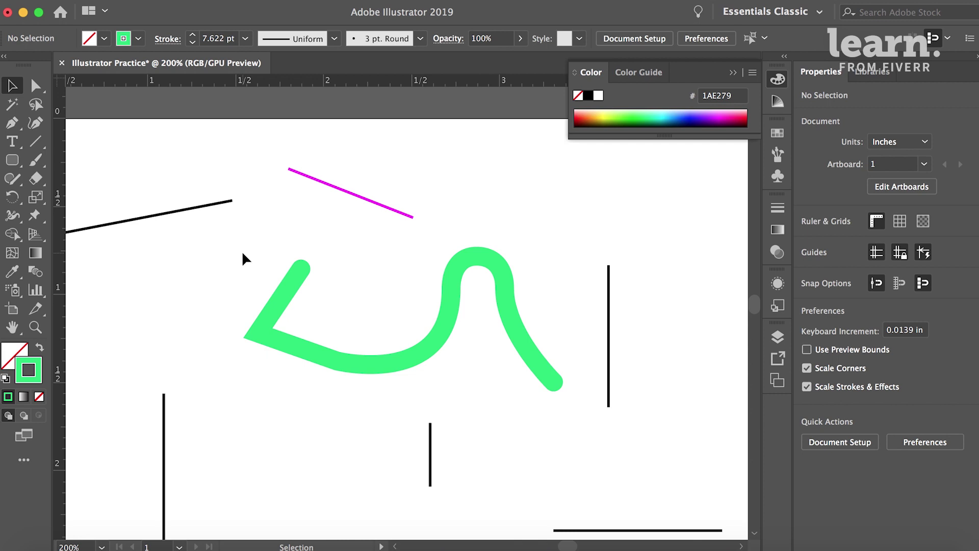
left_click(282, 296)
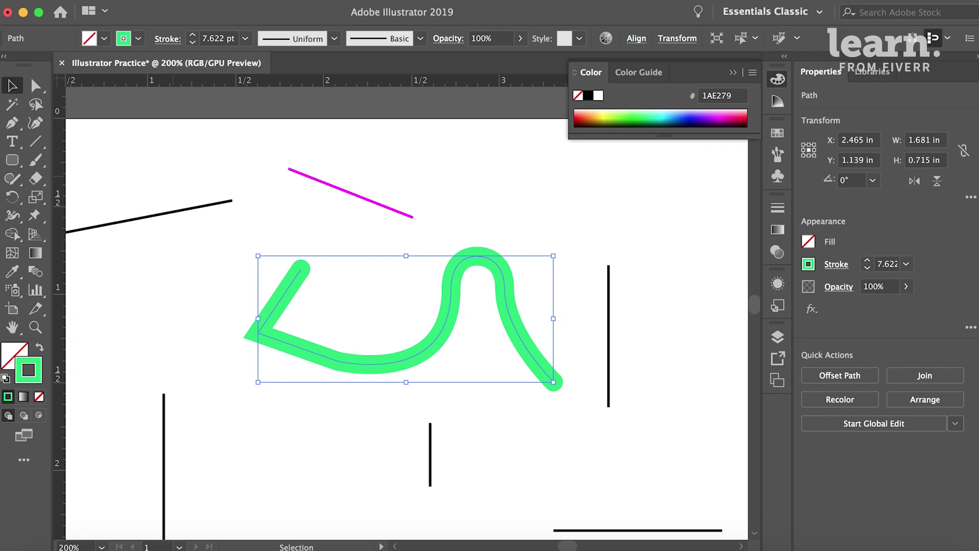
left_click(64, 8)
mouse_move(78, 31)
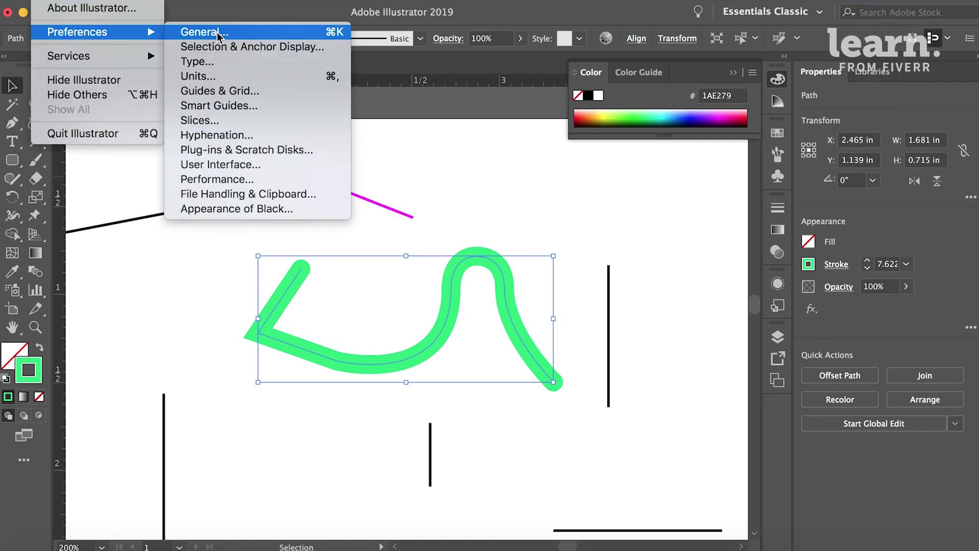
Step: Turn off Scale Strokes & Effects, then Option-drag a smaller full-stroke copy of the green path
left_click(221, 31)
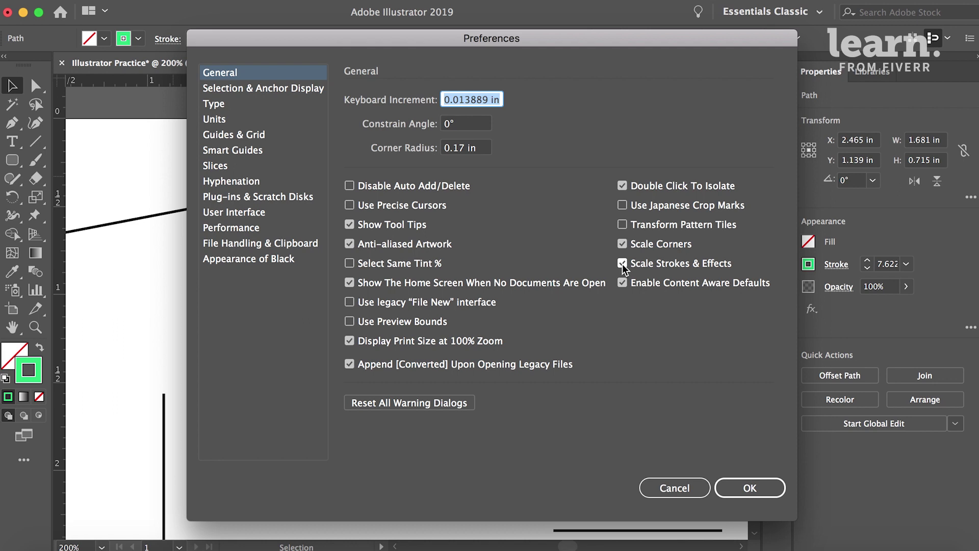
left_click(622, 263)
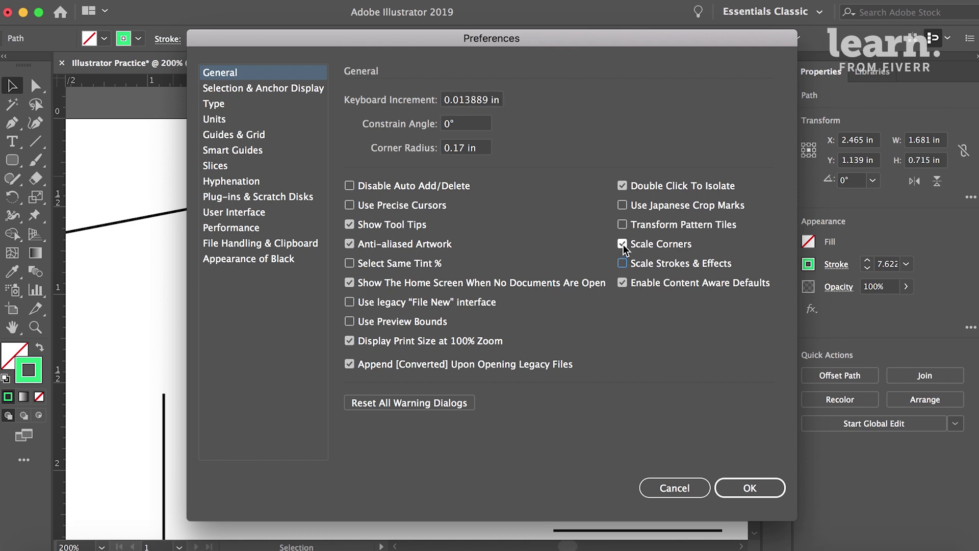
left_click(755, 487)
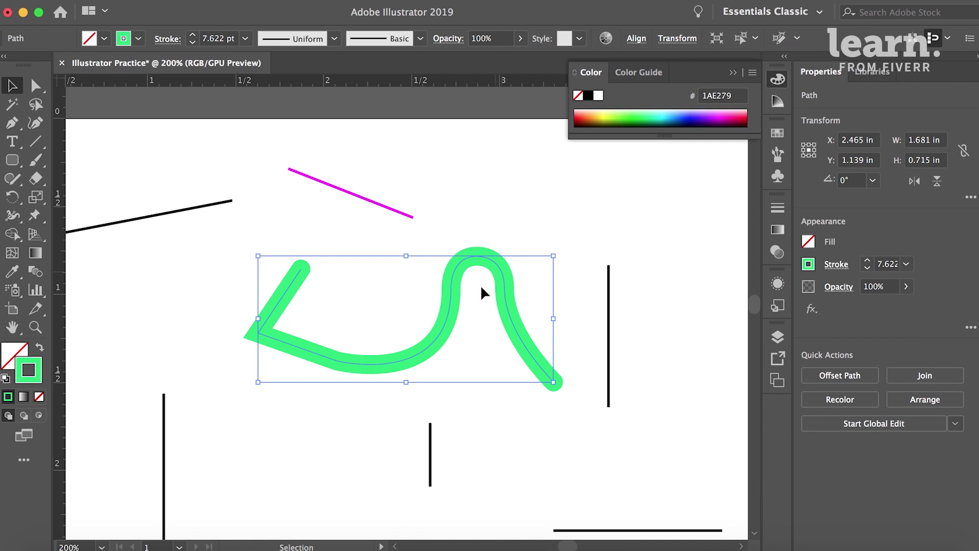
left_click_drag(453, 297, 512, 178)
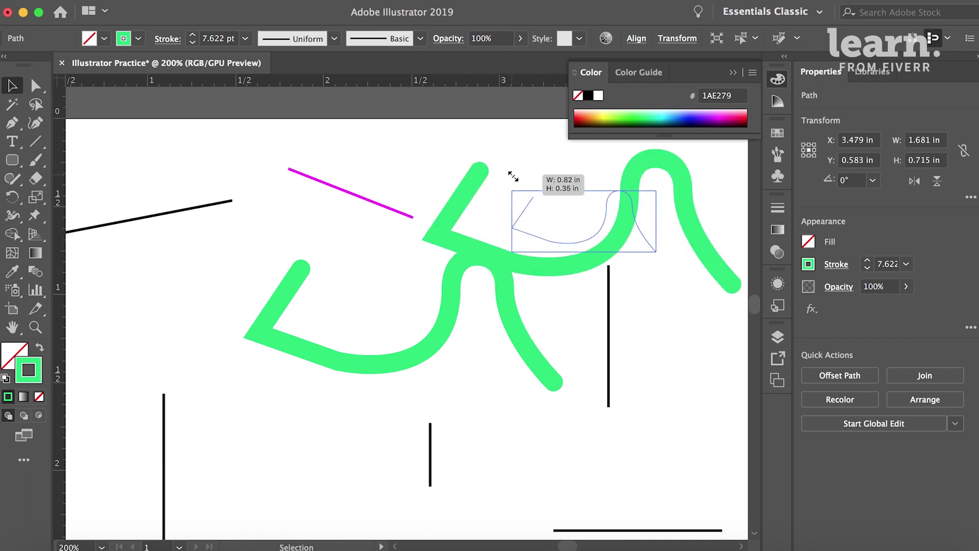
left_click(439, 130)
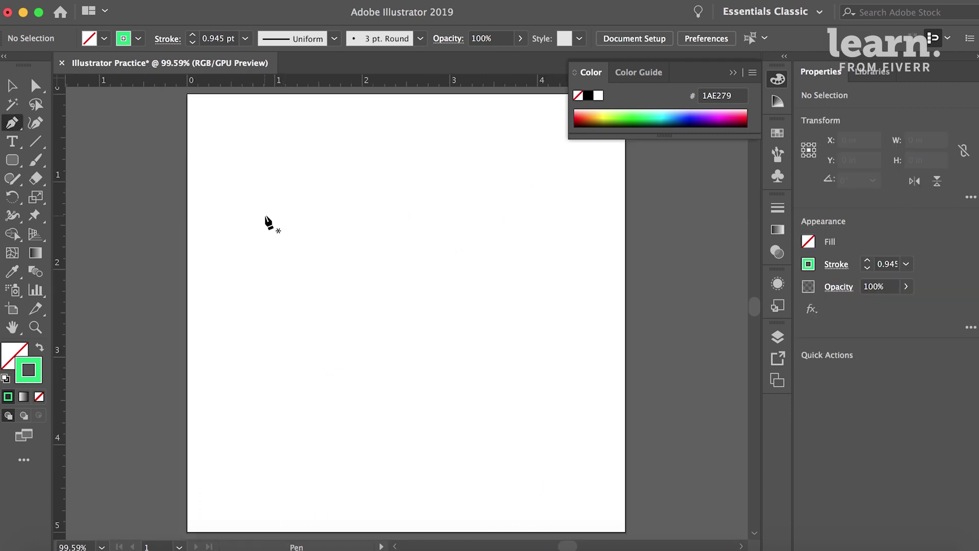
Step: Pen-draw the zigzag corner points of a new path on the blank artboard
left_click(220, 222)
left_click(255, 203)
left_click_drag(274, 233, 290, 257)
left_click(275, 233)
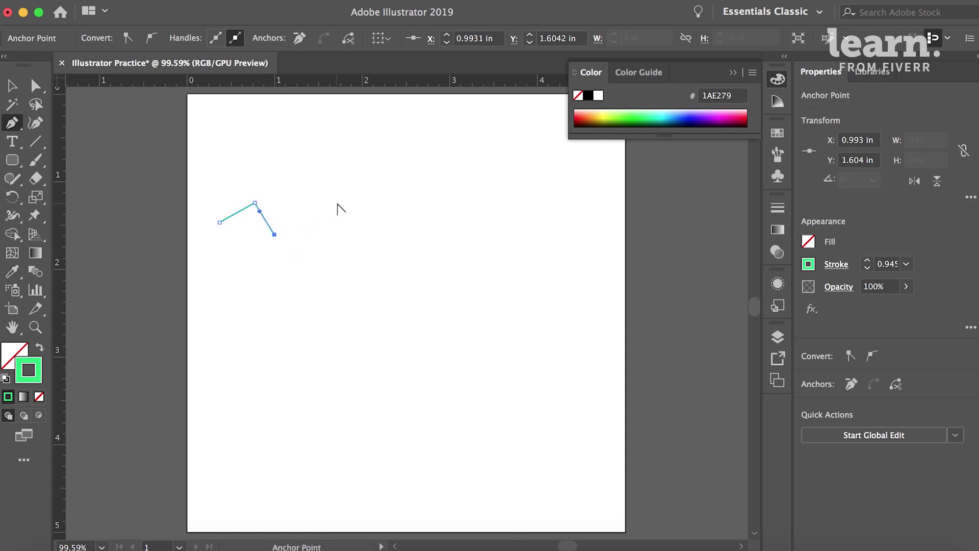
left_click(338, 202)
left_click(347, 246)
left_click(389, 192)
Step: Continue the path with smooth curves curling into a spiral, and close it
mouse_move(420, 205)
left_mouse_down()
mouse_move(439, 235)
mouse_move(420, 270)
left_mouse_up()
left_click_drag(488, 246, 528, 247)
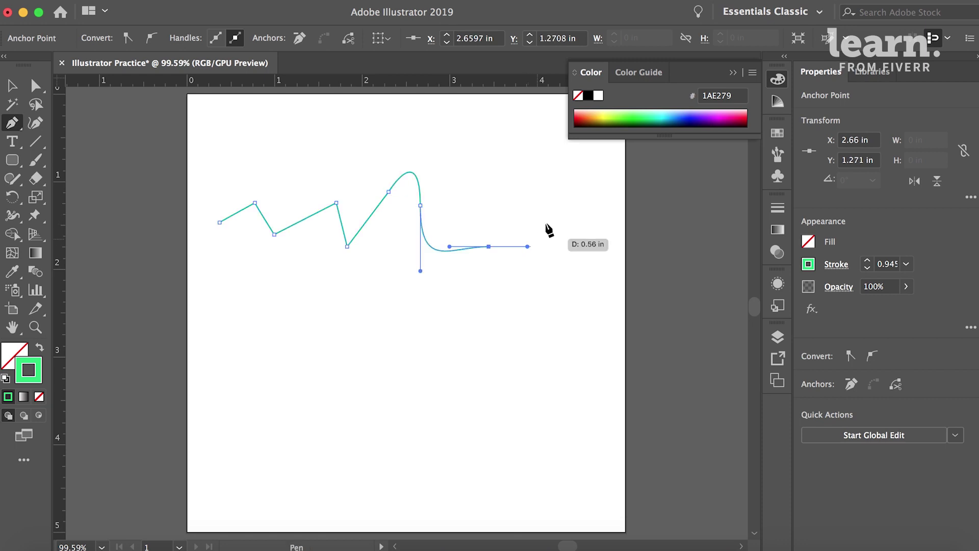
left_click_drag(502, 158, 450, 143)
mouse_move(451, 199)
left_mouse_down()
mouse_move(464, 217)
mouse_move(502, 202)
mouse_move(460, 193)
mouse_move(479, 162)
left_mouse_up()
left_click(455, 186)
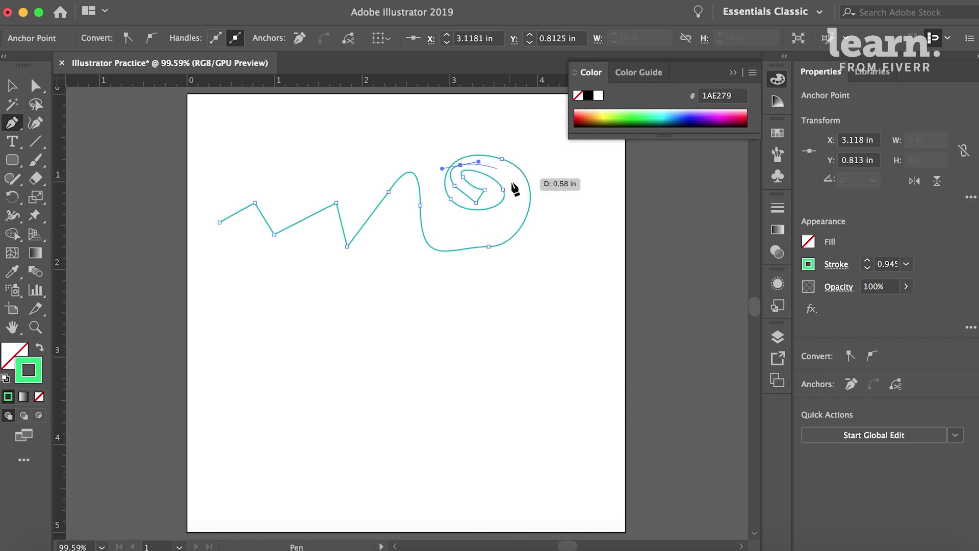
mouse_move(517, 204)
left_mouse_down()
mouse_move(491, 228)
mouse_move(433, 206)
left_mouse_up()
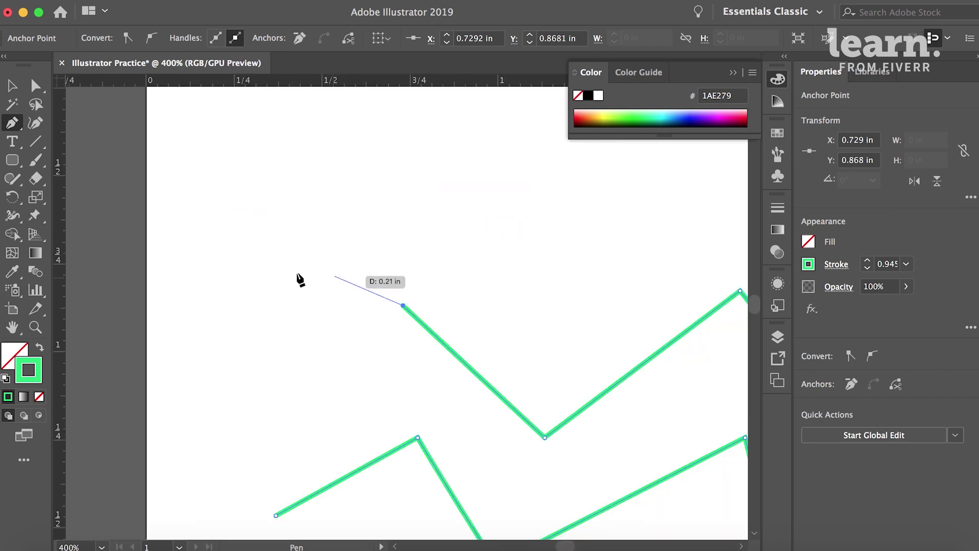
scroll(306, 272, "down", 2)
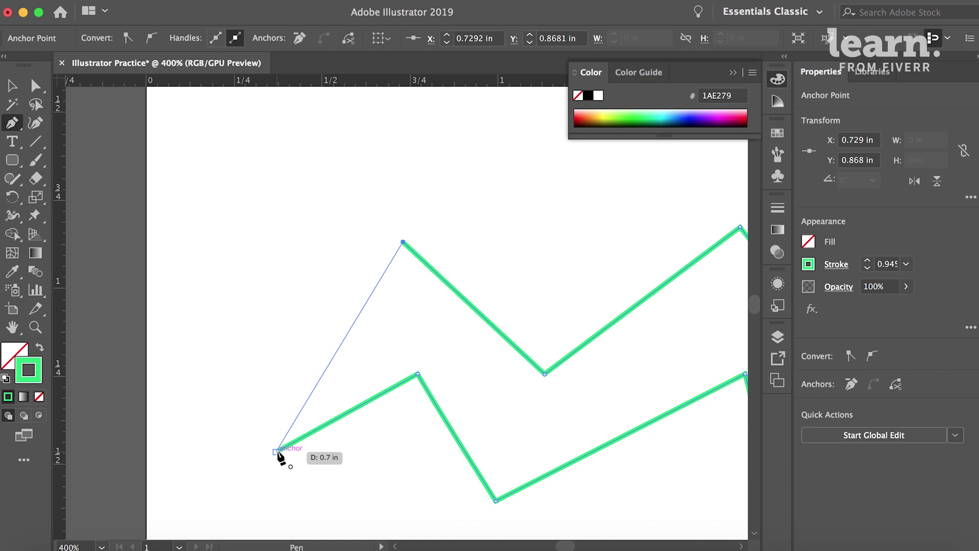
left_click(275, 452)
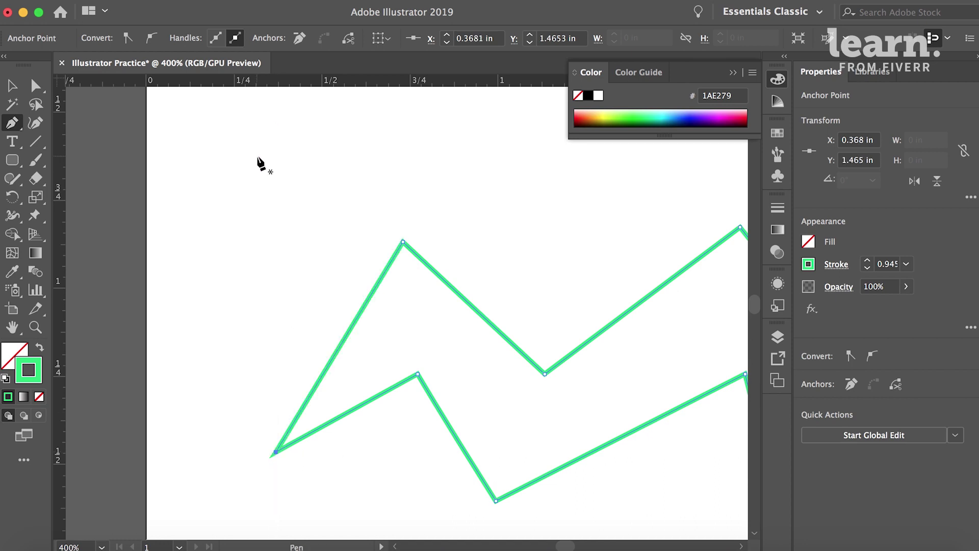
key("ctrl+minus")
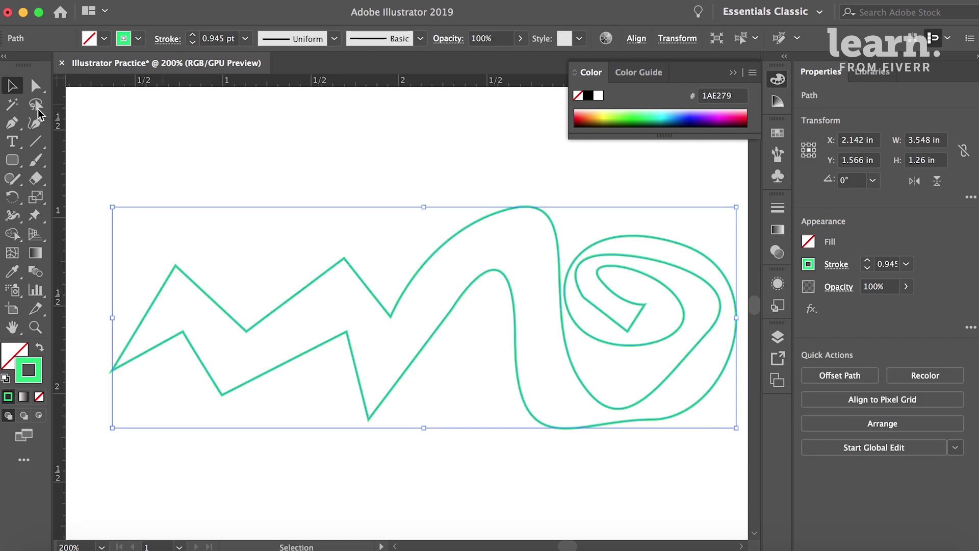
Step: Delete three anchor points from the inner spiral of the loop
left_click(18, 127)
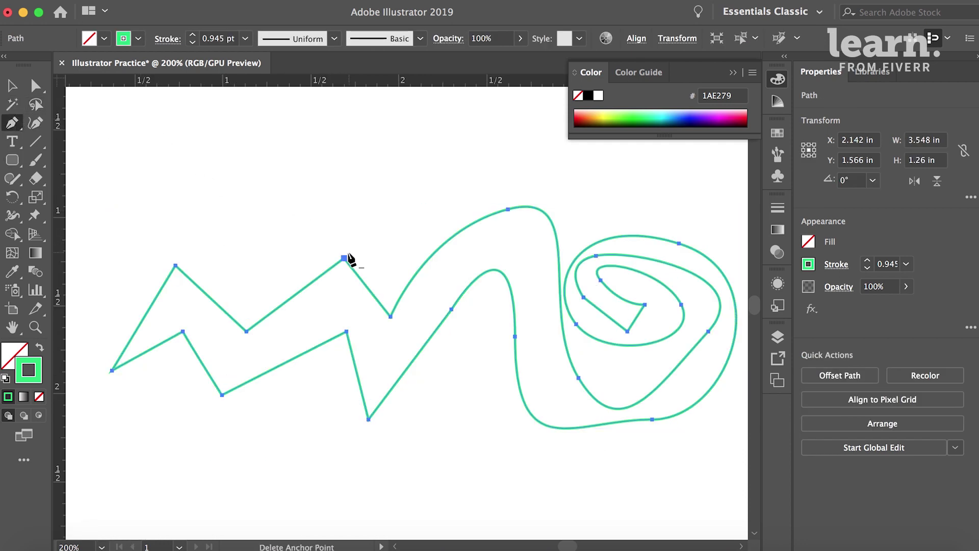
left_click(600, 269)
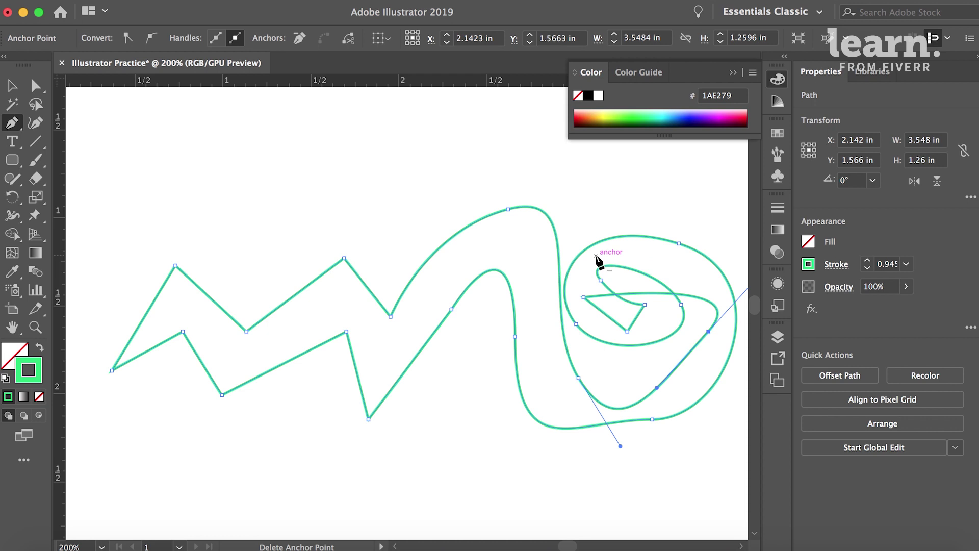
left_click(599, 280)
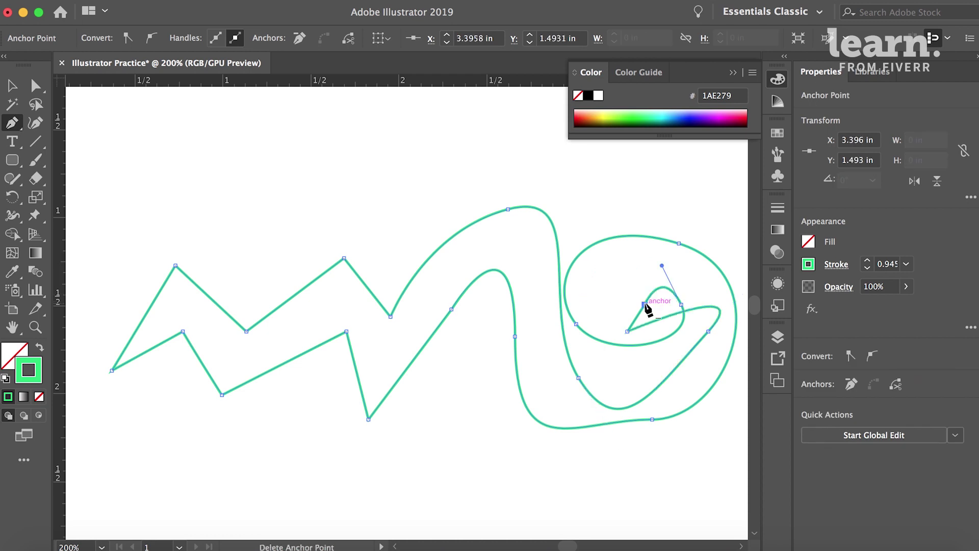
left_click(645, 305)
Step: Drag the loop's anchors and handles so its bottom and inner curves become rounder and wider
key("a")
scroll(588, 342, "right", 2)
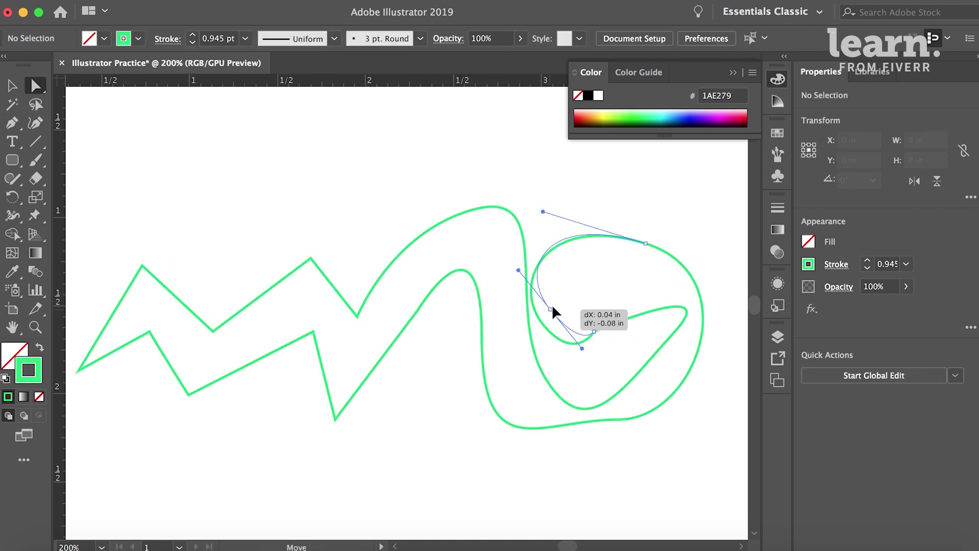
left_click(561, 299)
left_click_drag(529, 261, 560, 253)
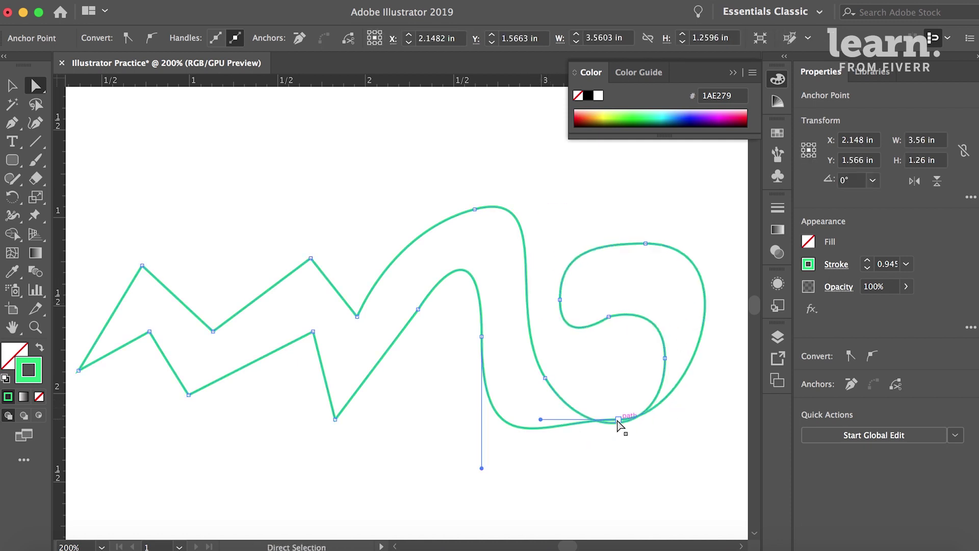
left_click_drag(618, 419, 620, 459)
left_click_drag(482, 467, 483, 435)
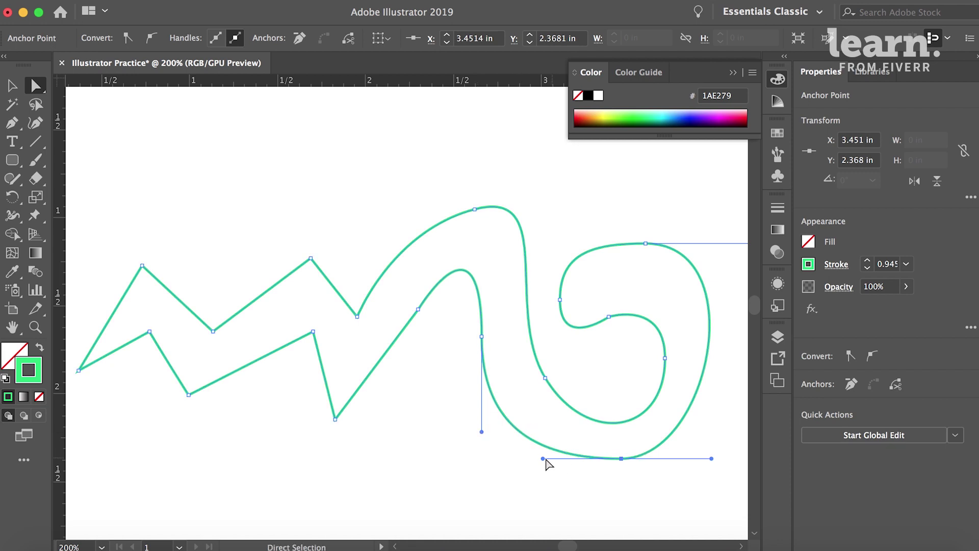
left_click_drag(544, 458, 565, 458)
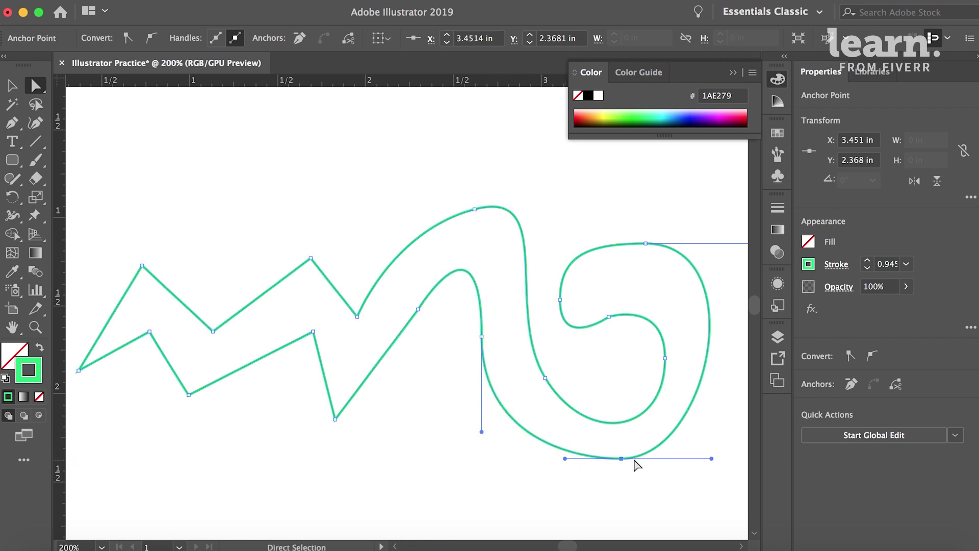
left_click_drag(712, 458, 736, 458)
left_click_drag(609, 316, 560, 335)
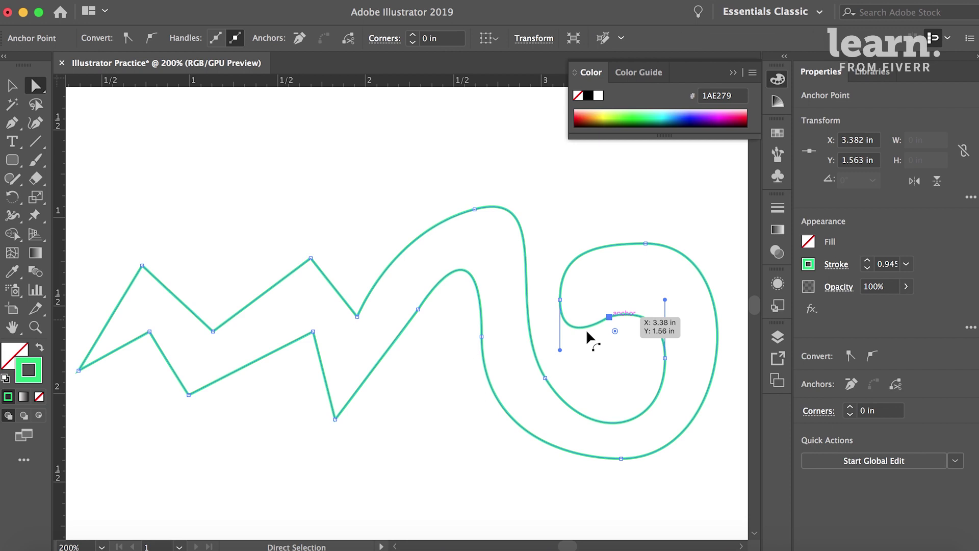
scroll(558, 322, "up", 1)
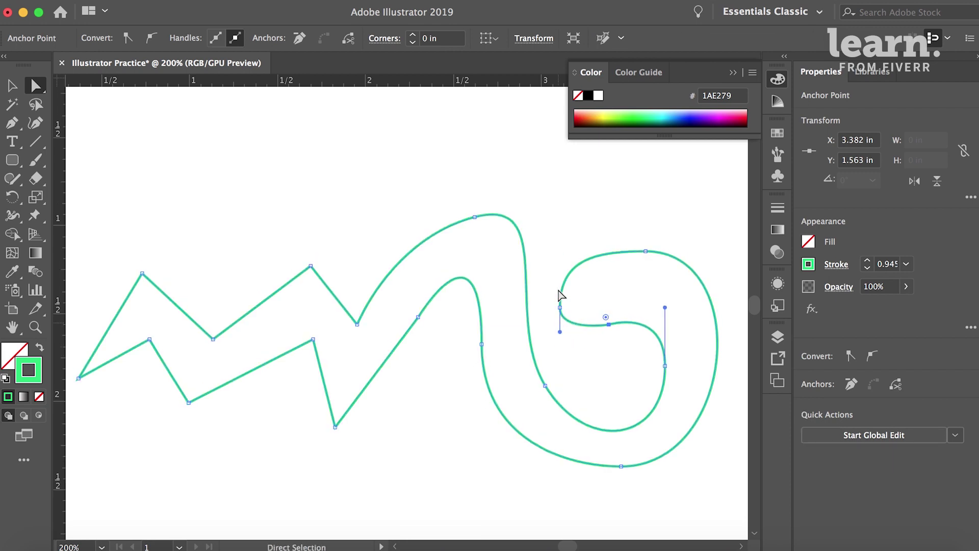
mouse_move(560, 306)
left_mouse_down()
mouse_move(559, 295)
mouse_move(559, 339)
left_mouse_up()
Step: Select the whole squiggle path and swap fill and stroke so it is green-filled
key("ctrl+minus")
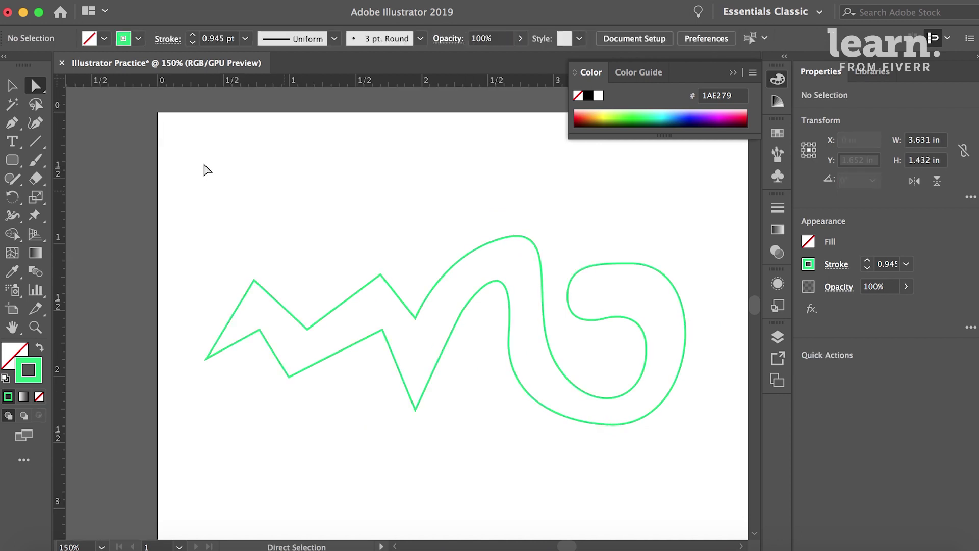
left_click_drag(204, 166, 704, 463)
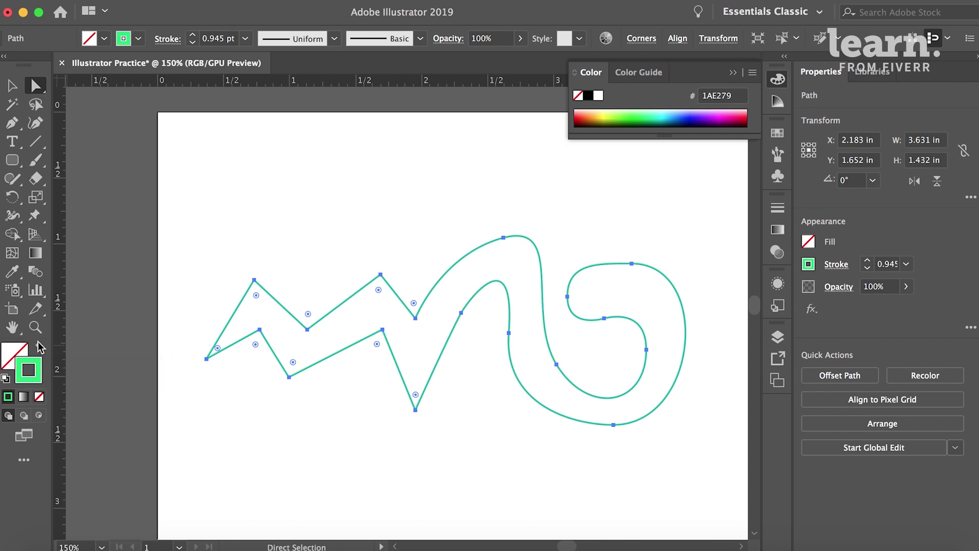
left_click(39, 350)
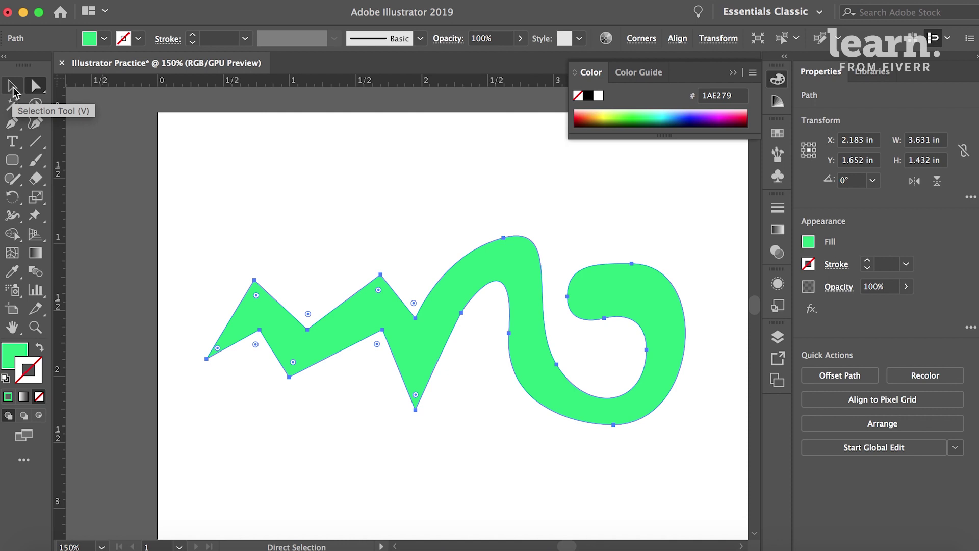
Step: Make the squiggle's outline cyan 30D1E2 and raise its stroke weight to 6 pt
double_click(36, 371)
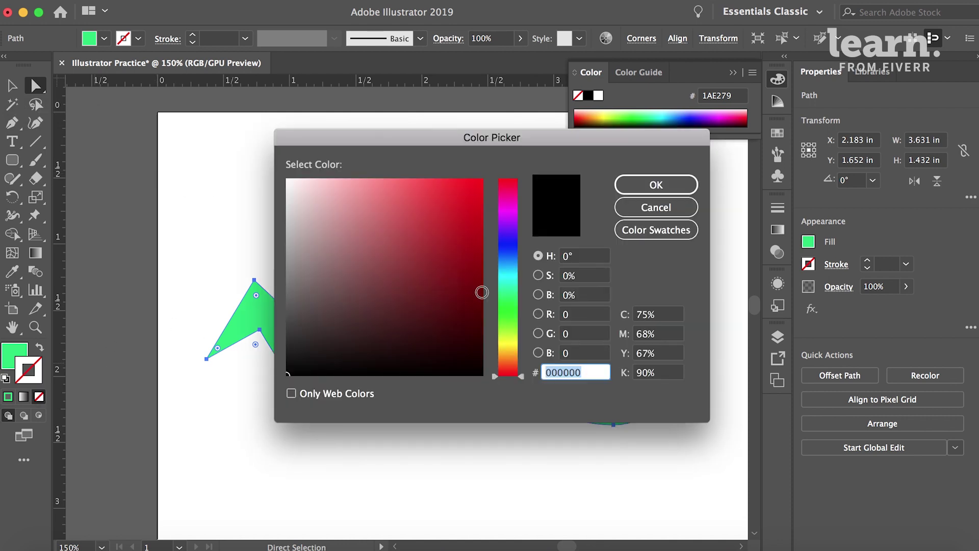
left_click(517, 275)
left_click(444, 198)
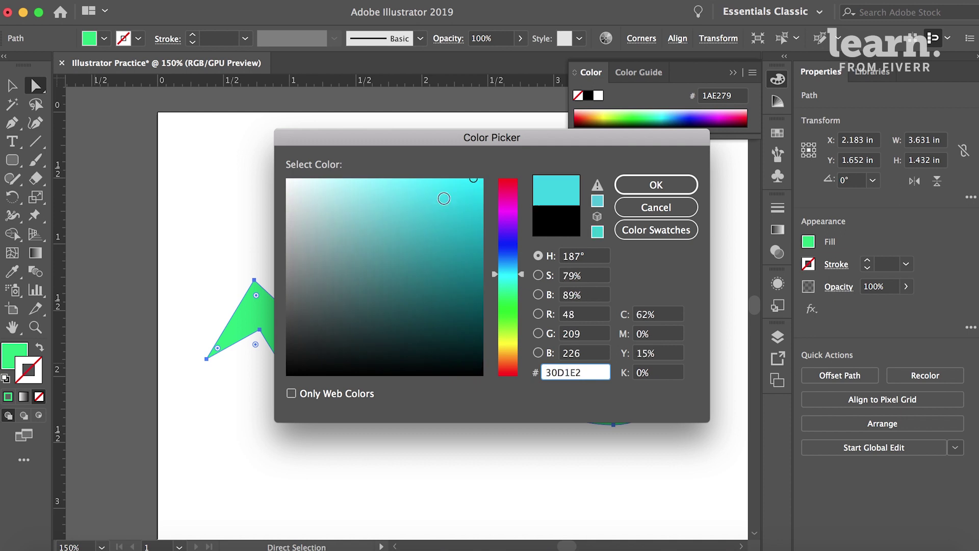
left_click(656, 185)
left_click(867, 261)
left_click(867, 261)
left_click(866, 260)
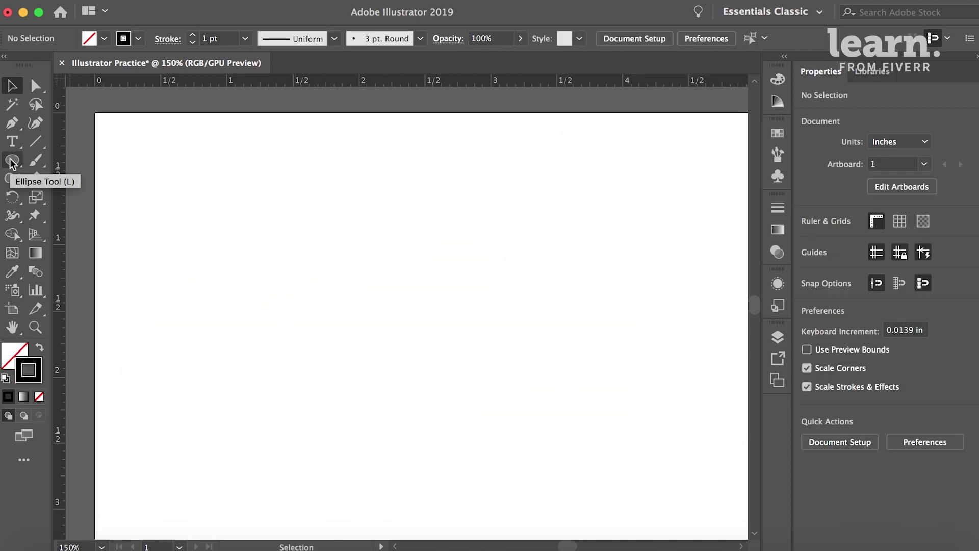
Step: Draw a tall narrow rectangle near the top of the artboard
left_click(12, 161)
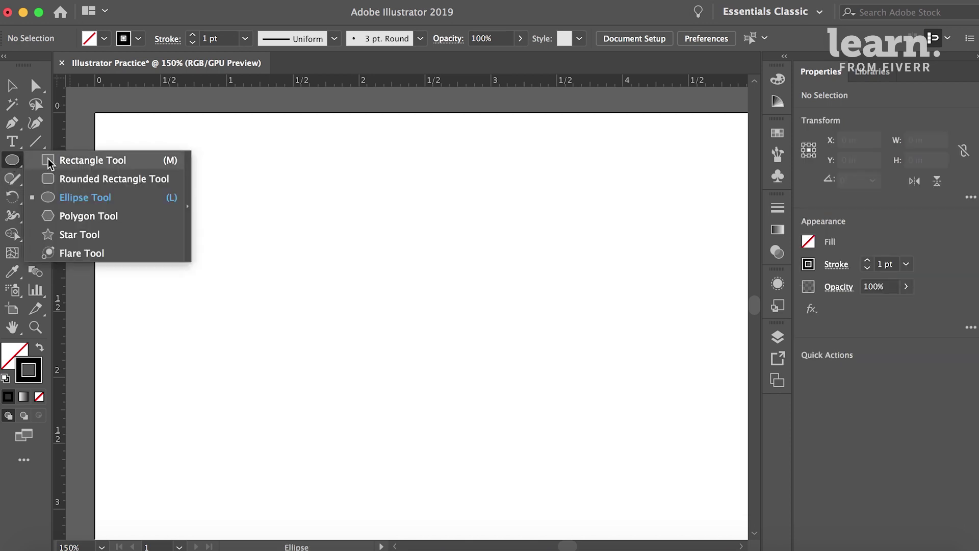
left_click(141, 163)
left_click_drag(359, 163, 404, 307)
Step: Draw a 1.5-inch circle overlapping the rectangle's lower end
left_click(12, 160)
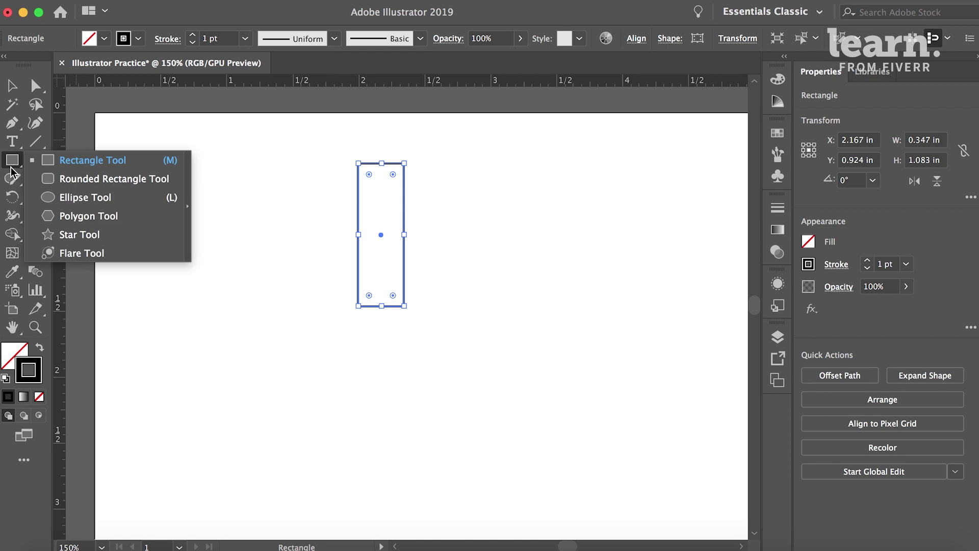
left_click(60, 196)
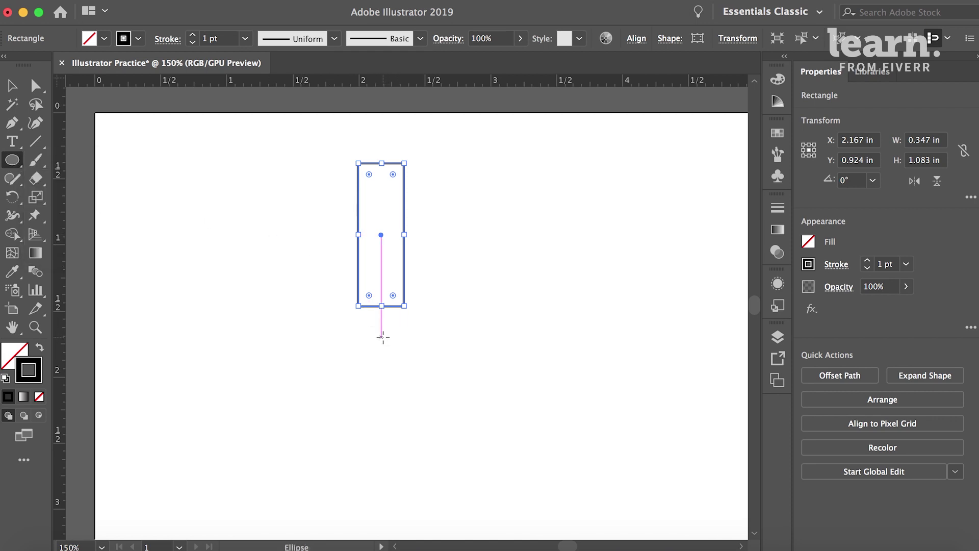
left_click_drag(382, 338, 268, 266)
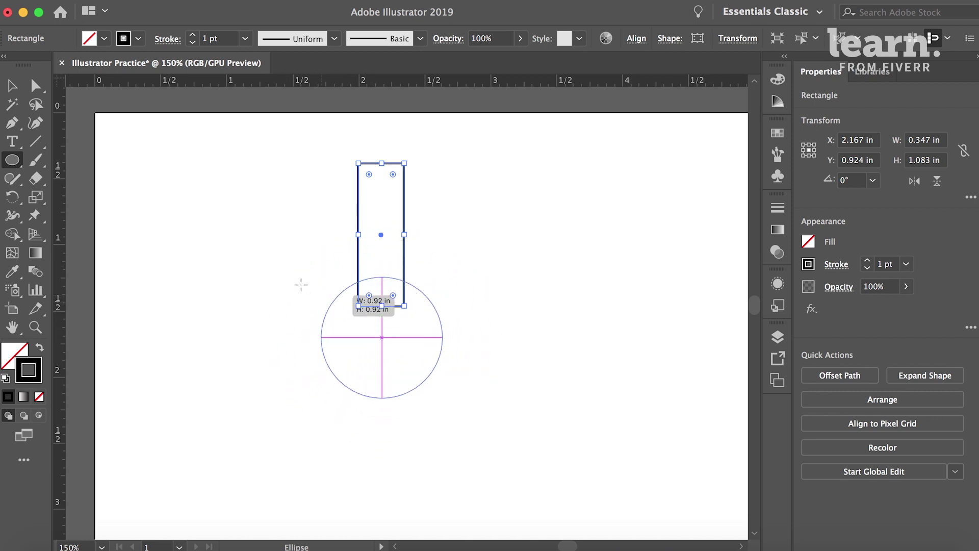
left_click_drag(268, 266, 383, 336)
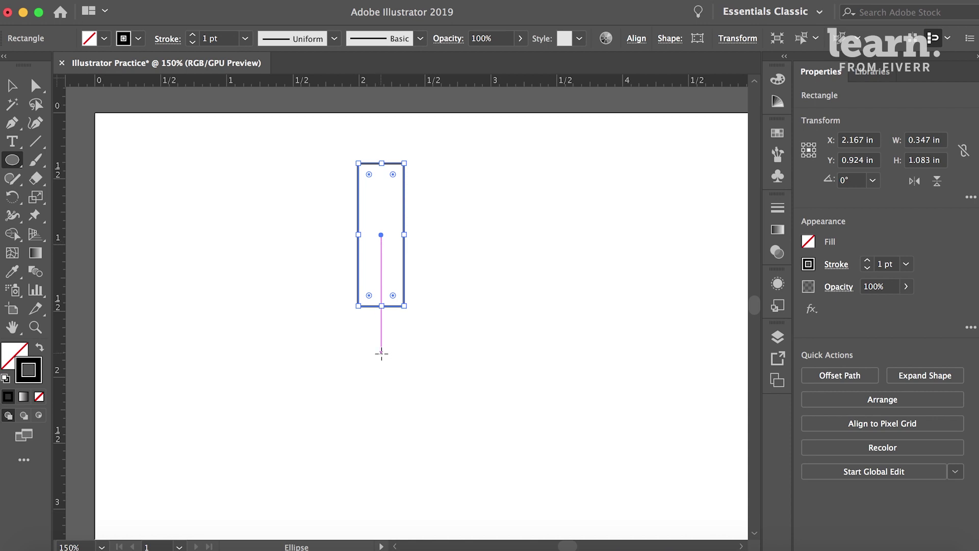
left_click_drag(382, 354, 309, 255)
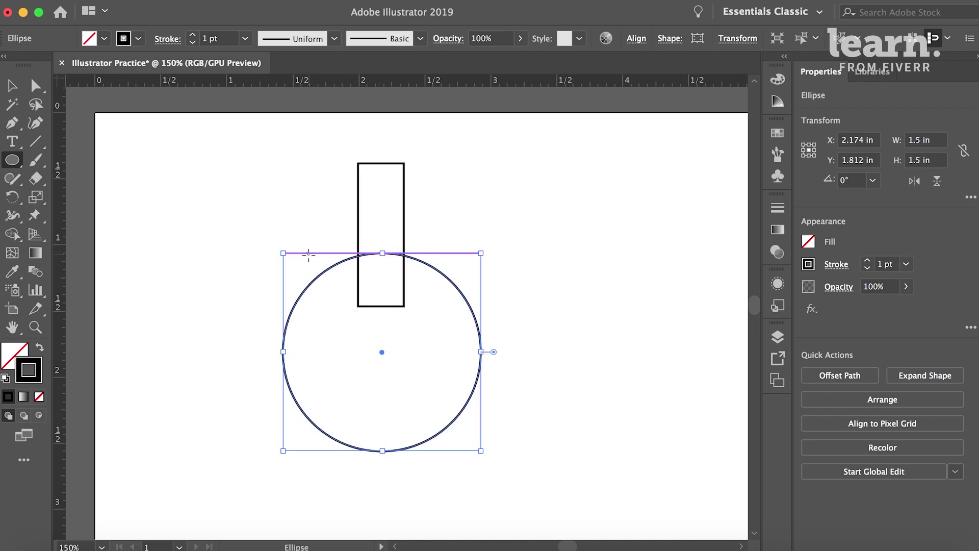
key("shift+m")
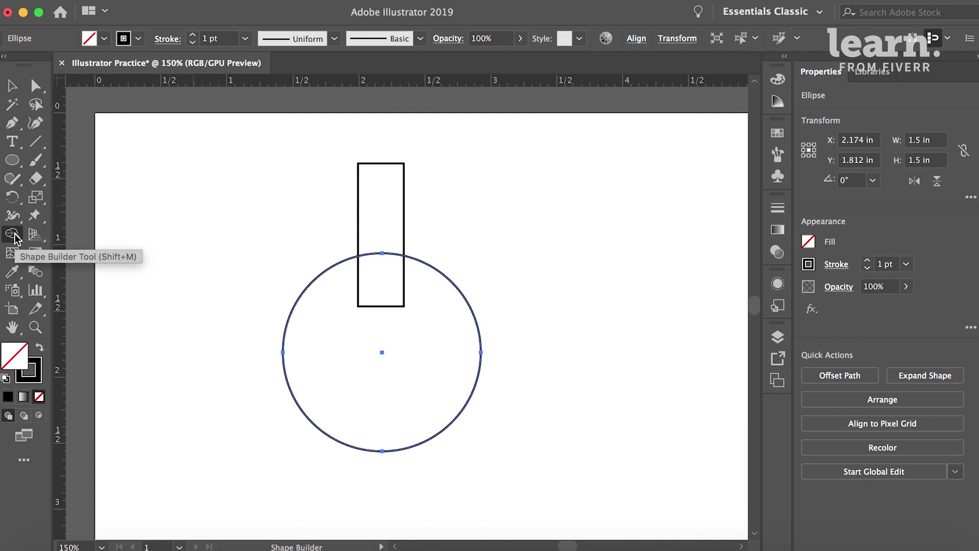
Step: Select the rectangle and circle, merge them with Shape Builder, then undo the merge
left_click(12, 85)
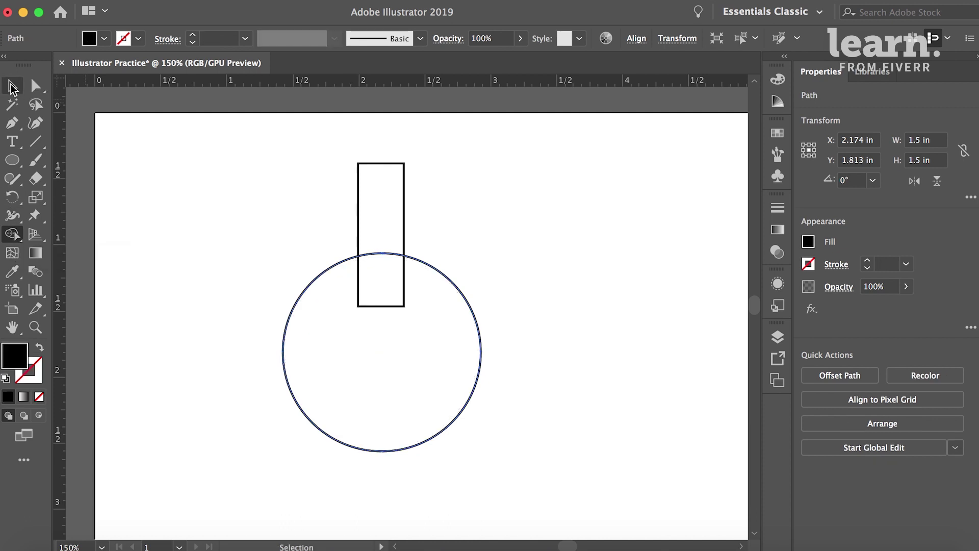
left_click_drag(276, 165, 509, 441)
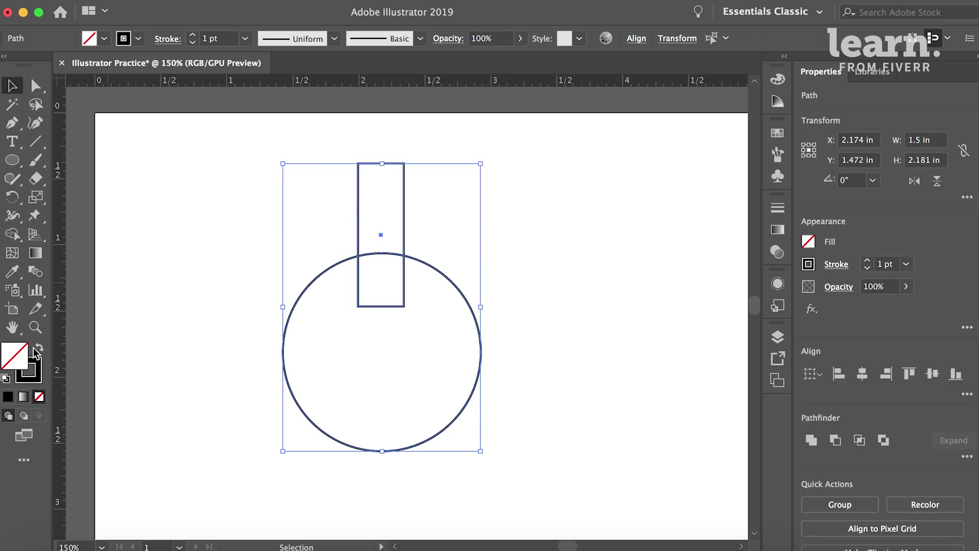
key("shift+m")
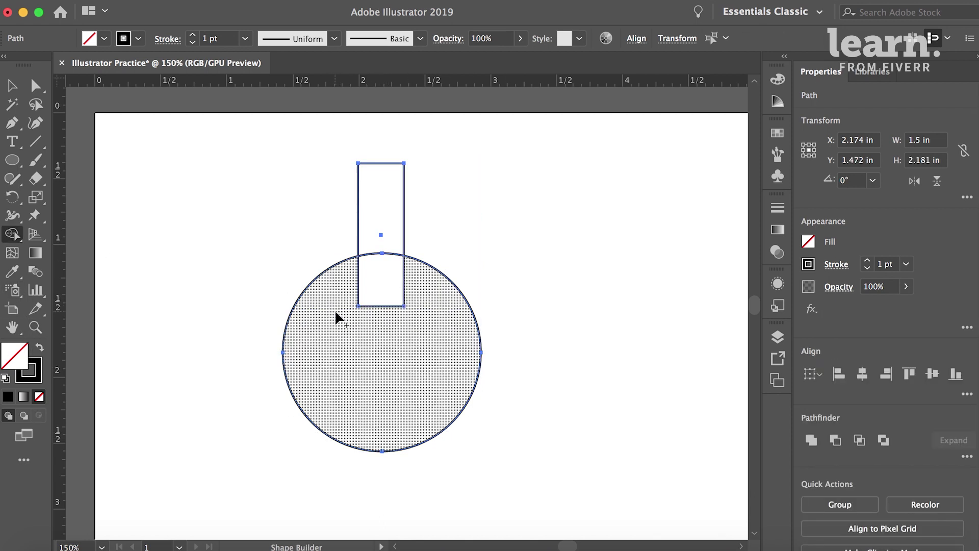
left_click(335, 312)
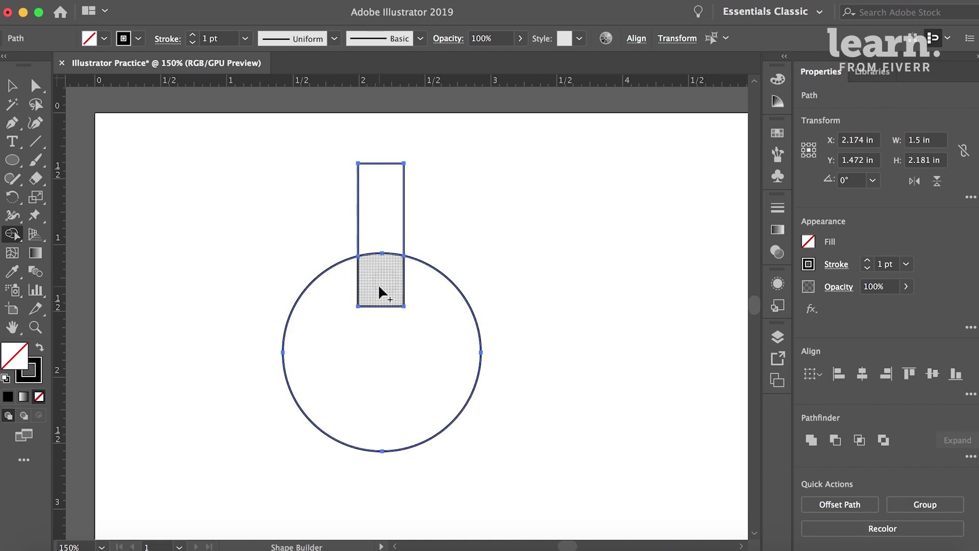
left_click_drag(379, 284, 334, 350)
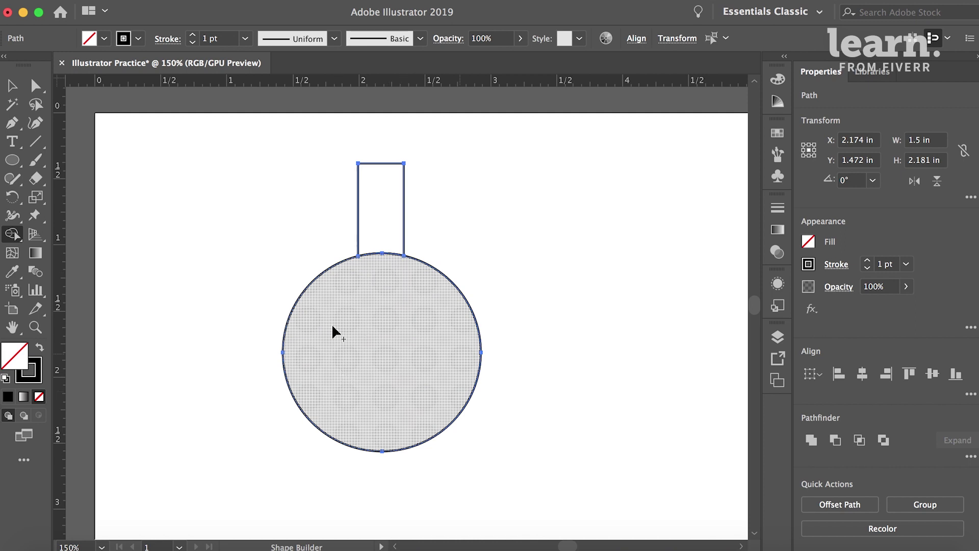
left_click_drag(374, 205, 380, 316)
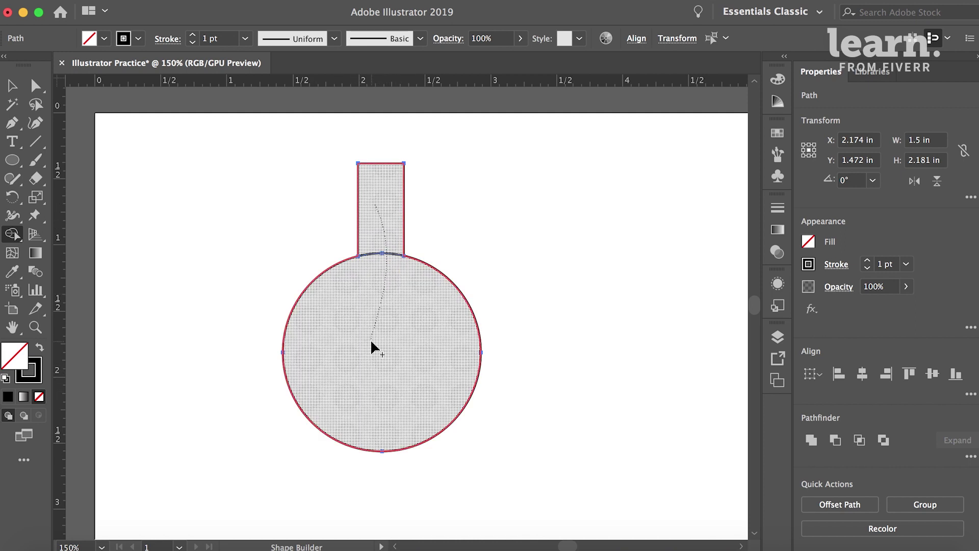
left_click_drag(370, 339, 371, 338)
key("ctrl+z")
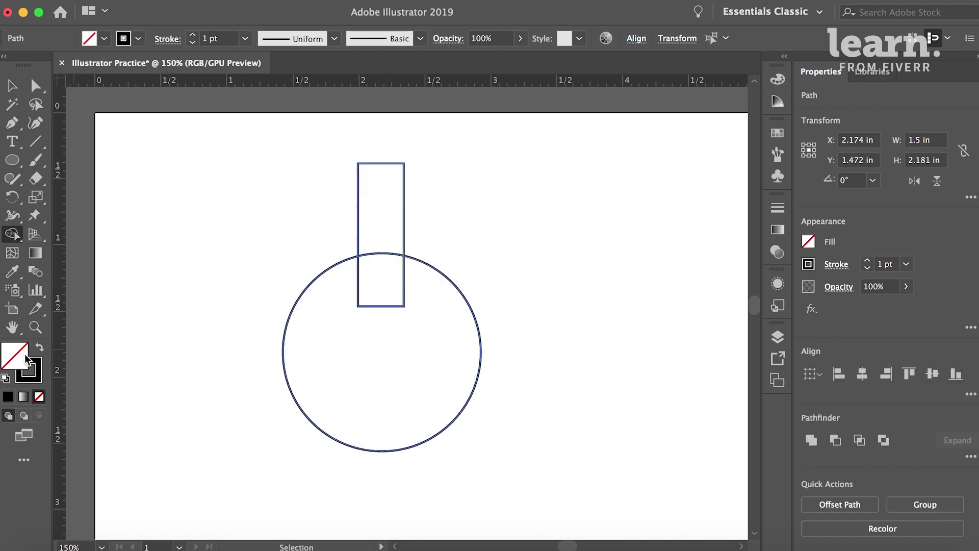
Step: Set a pinkish red fill, merge the two shapes into one, then undo it
double_click(37, 365)
left_click(410, 195)
key("Return")
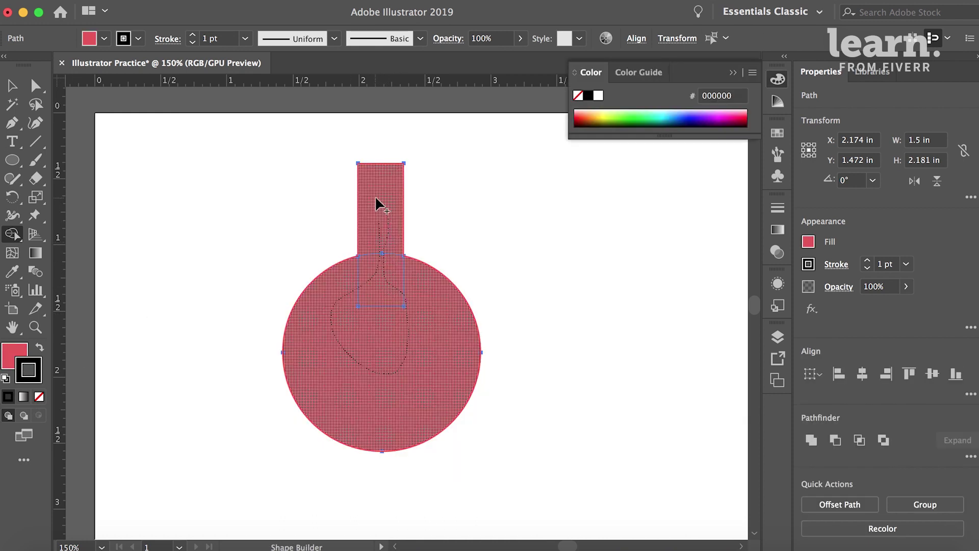
left_click_drag(376, 200, 376, 199)
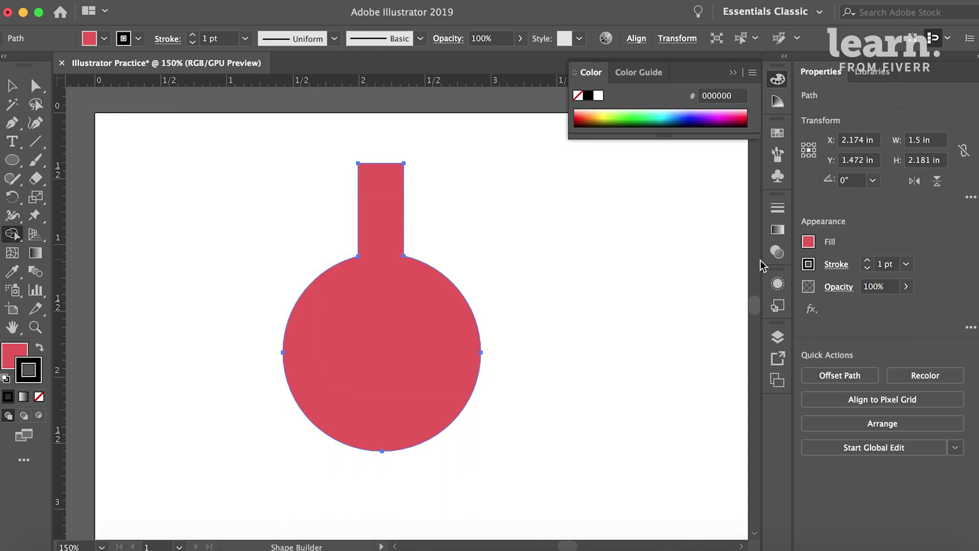
key("ctrl+z")
Step: Cut out the rectangle-circle overlap with Shape Builder, then reselect both shapes
key("ctrl+equal")
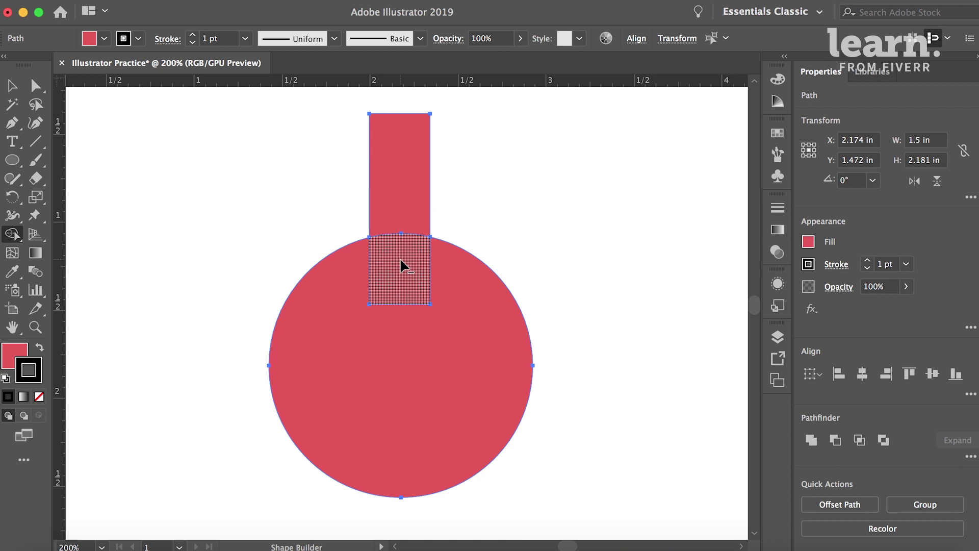
left_click(400, 265, "alt")
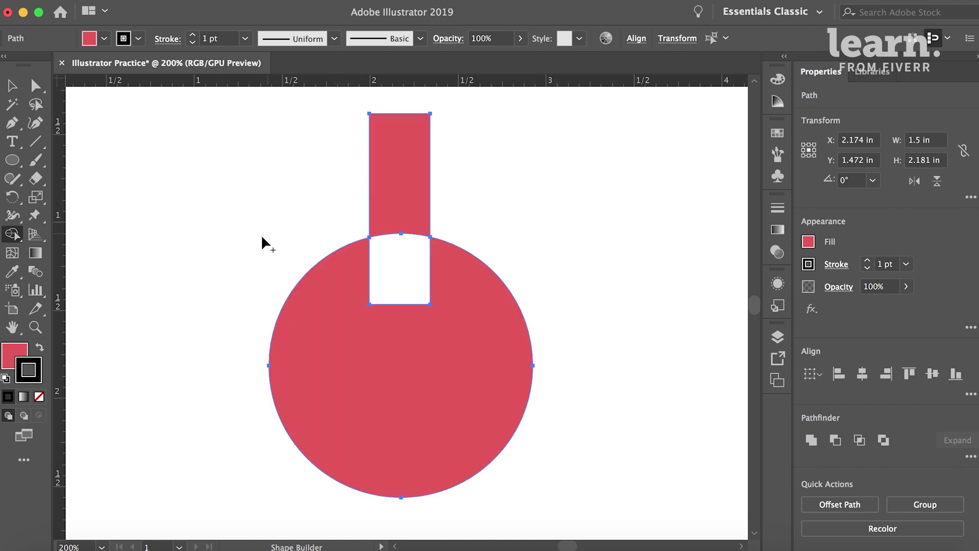
left_click(13, 86)
key("v")
key("slash")
left_click_drag(240, 170, 503, 375)
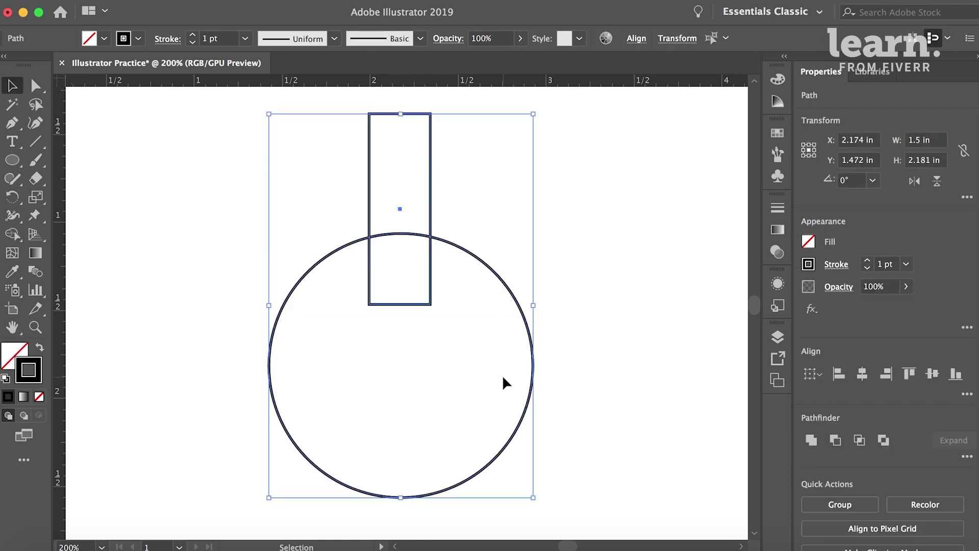
Step: Select only the tall rectangle and move it lower on the artboard
left_click(165, 142)
left_click(371, 138)
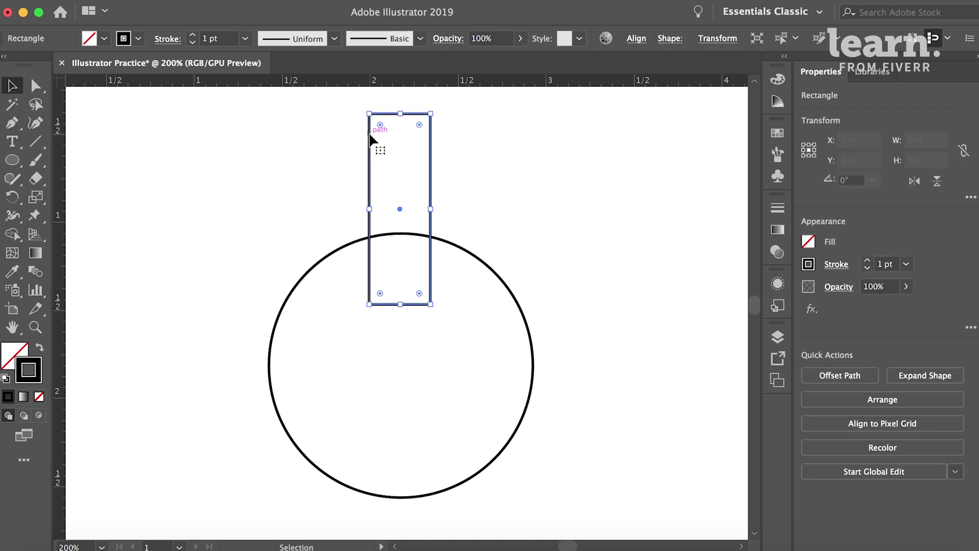
left_click_drag(370, 138, 373, 241)
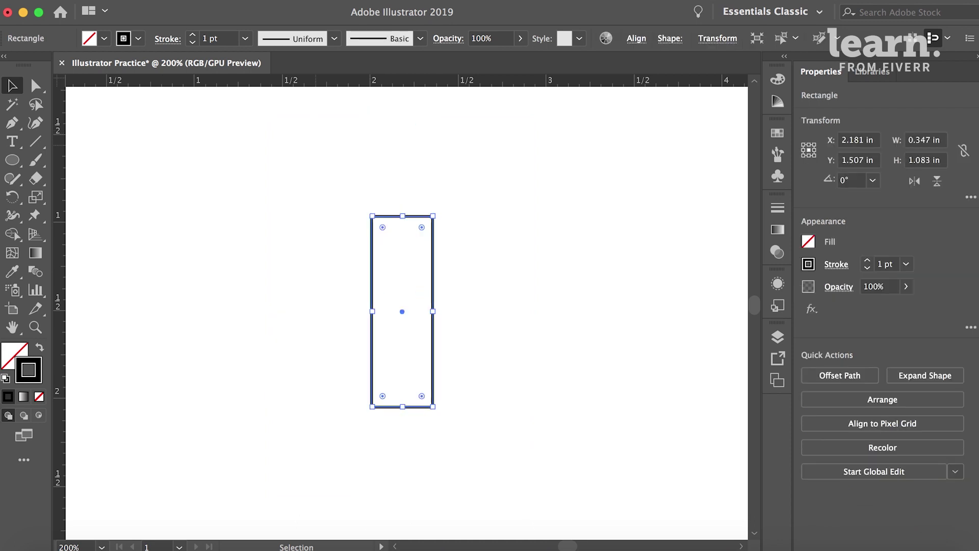
Step: Apply a Round Corners effect to the rectangle, tuning the radius with Preview on
left_click(304, 8)
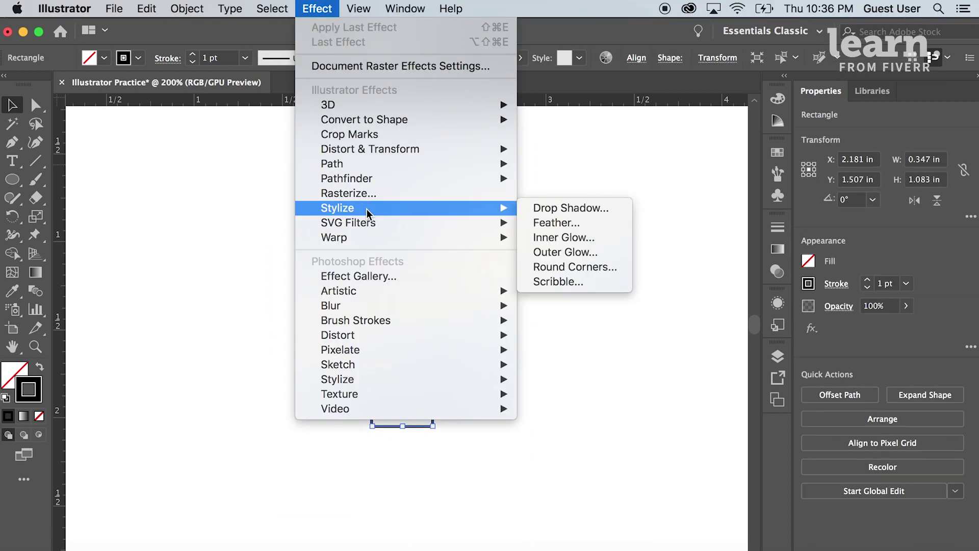
left_click(547, 268)
left_click(536, 284)
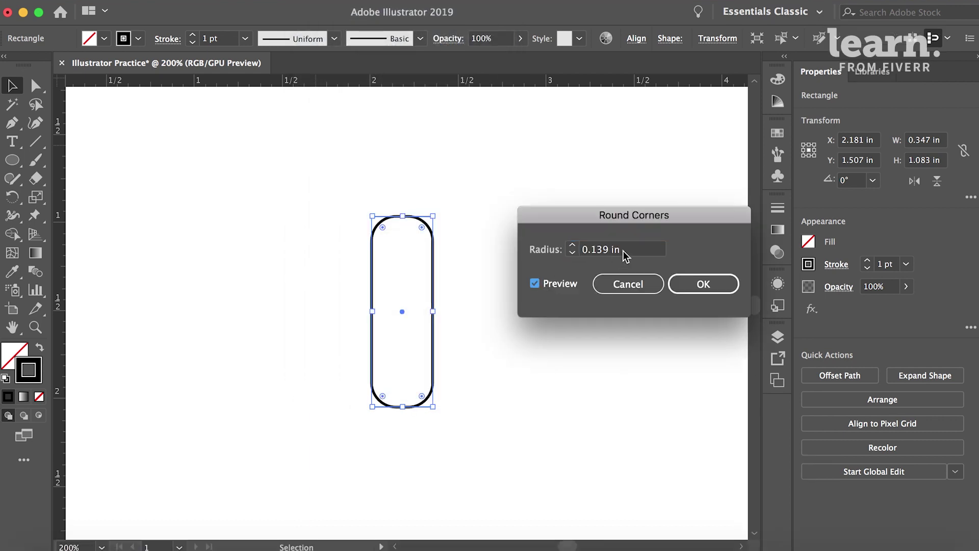
left_click(574, 246)
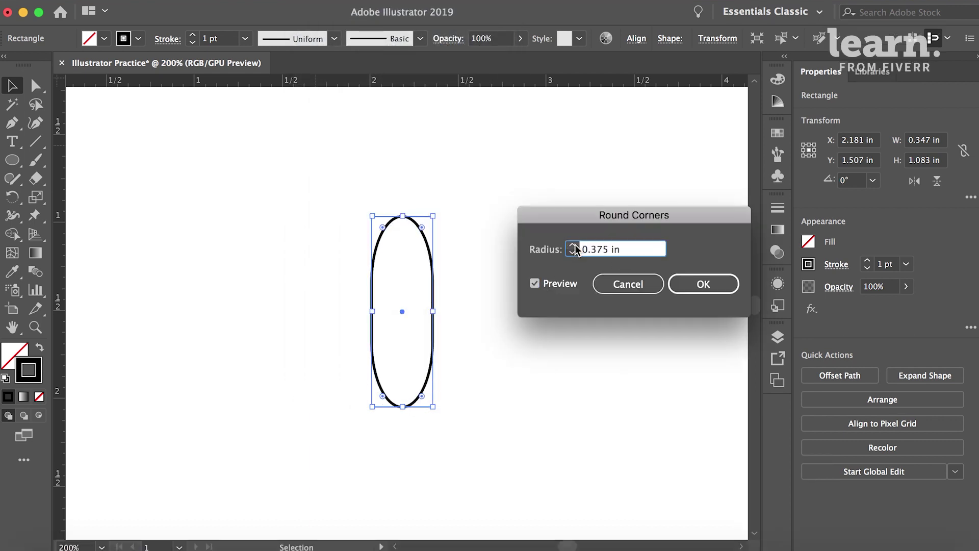
left_click(572, 253)
left_click(574, 254)
left_click(697, 284)
left_click(375, 194)
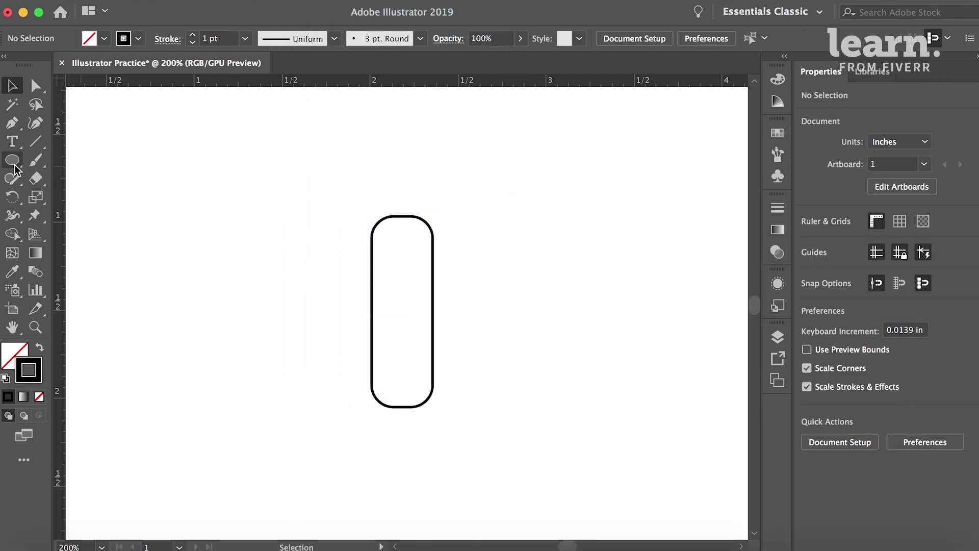
left_click(12, 160)
Step: Draw a larger rounded rectangle to the right of the pill
left_click(56, 177)
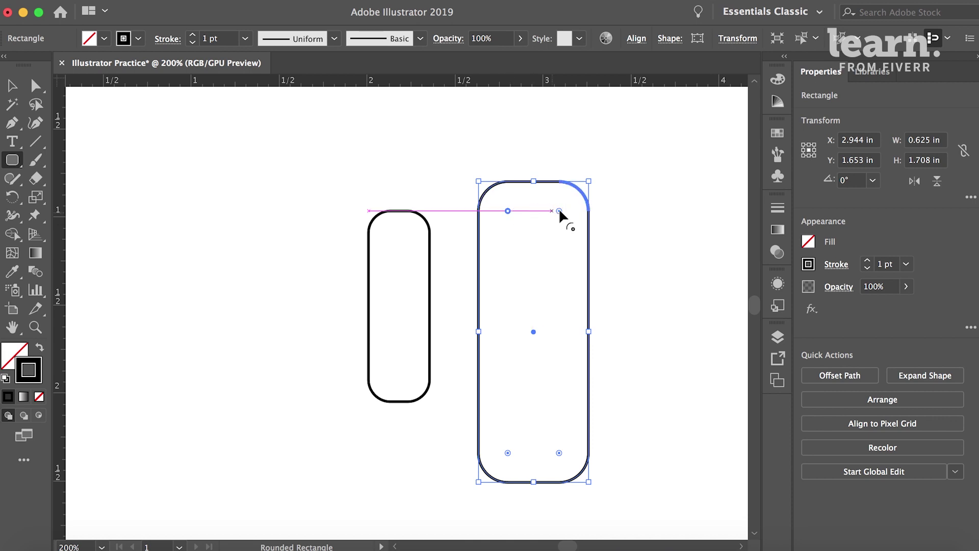
mouse_move(507, 211)
left_mouse_down()
mouse_move(518, 239)
mouse_move(497, 206)
mouse_move(539, 262)
mouse_move(554, 223)
left_mouse_up()
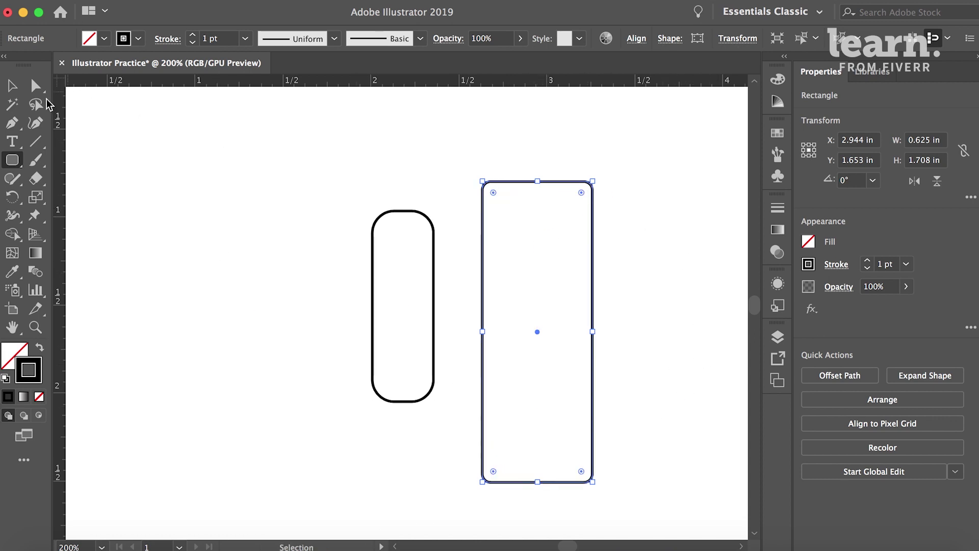
left_click(35, 86)
left_click(153, 126)
Step: Drag the pill's live corner widgets to make its corners less rounded
left_click(484, 185)
left_click(413, 155)
left_click(376, 232)
left_click_drag(384, 233, 410, 271)
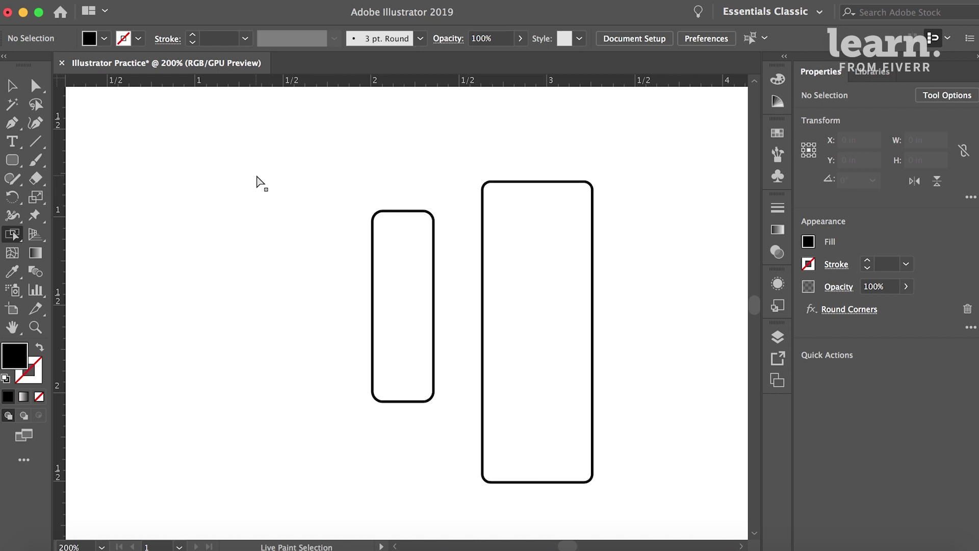
left_click(13, 160)
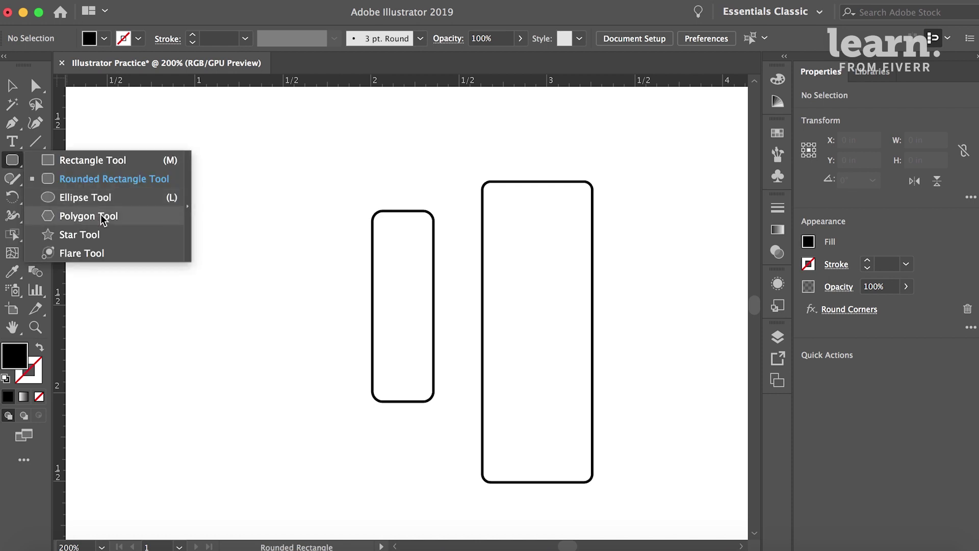
Step: Draw test polygons at the upper left, then delete the black triangle
left_click(102, 220)
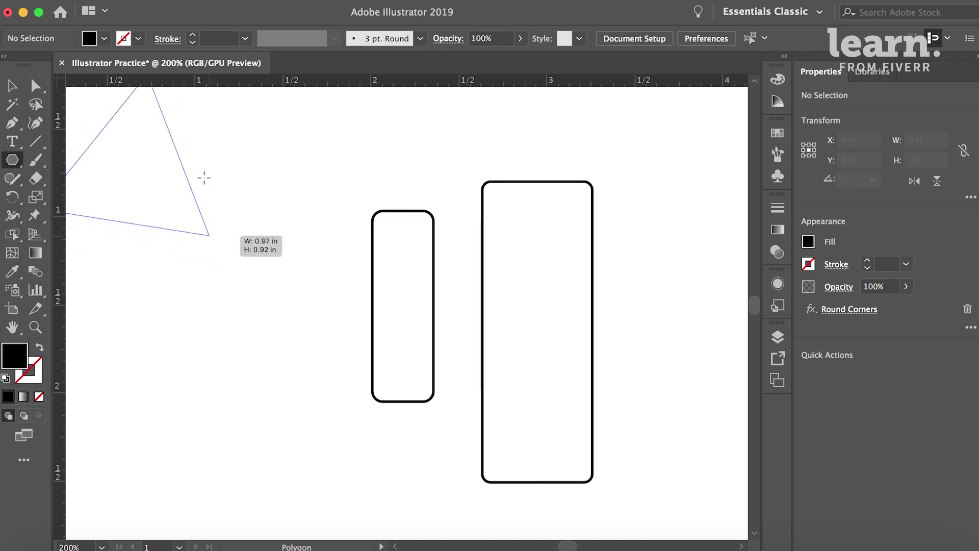
left_click_drag(132, 173, 222, 268)
key("ctrl+z")
left_click_drag(156, 215, 208, 215)
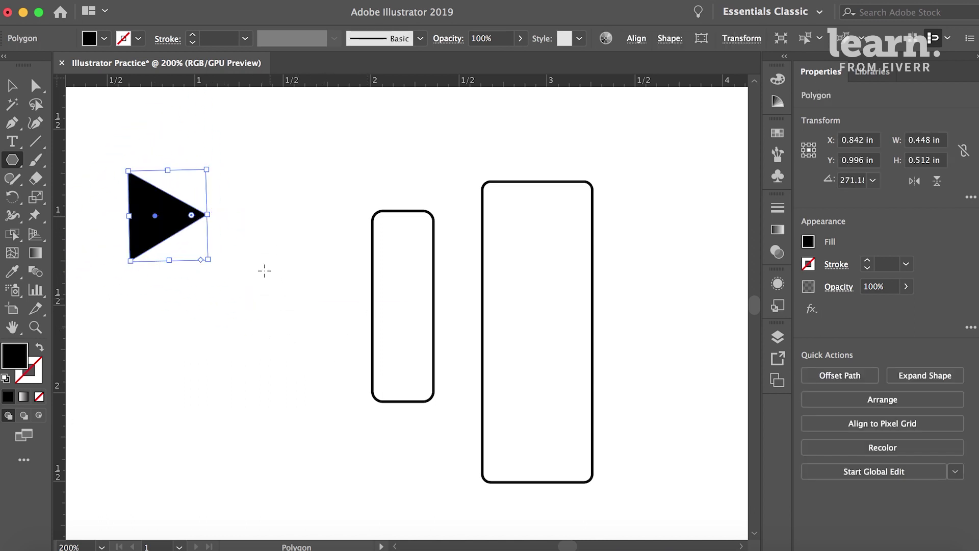
key("Delete")
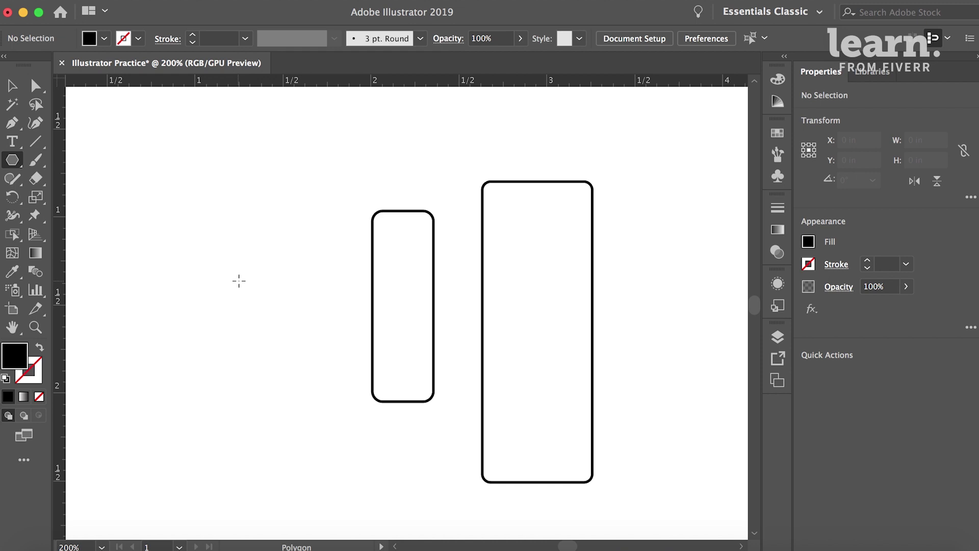
Step: Create an 8-sided black octagon, then shrink it and move it up-left
left_click(238, 281)
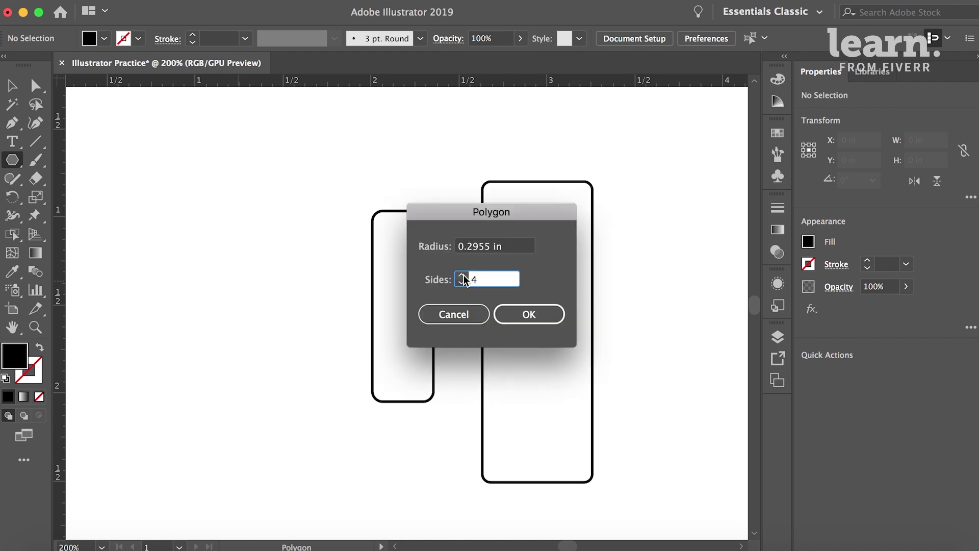
type("8")
left_click(529, 315)
key("a")
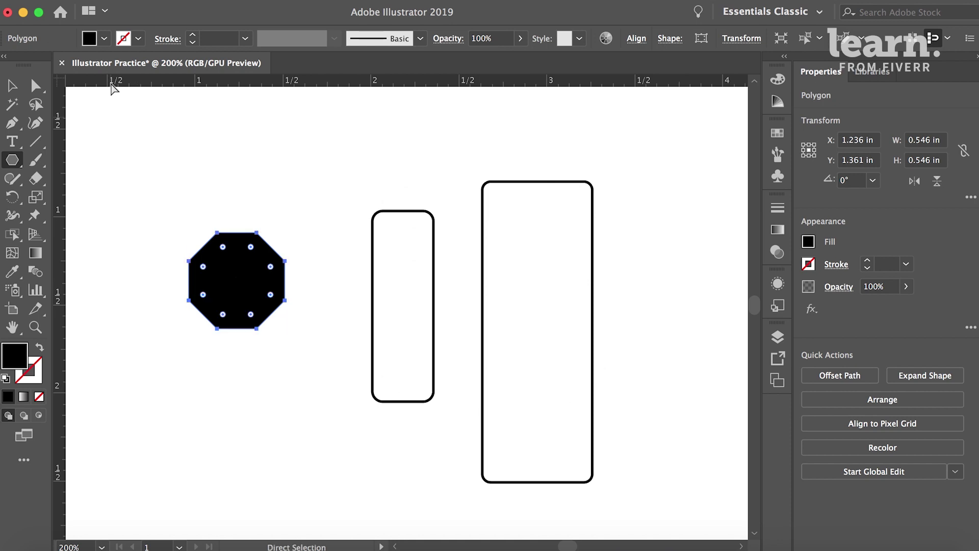
left_click_drag(408, 169, 360, 218)
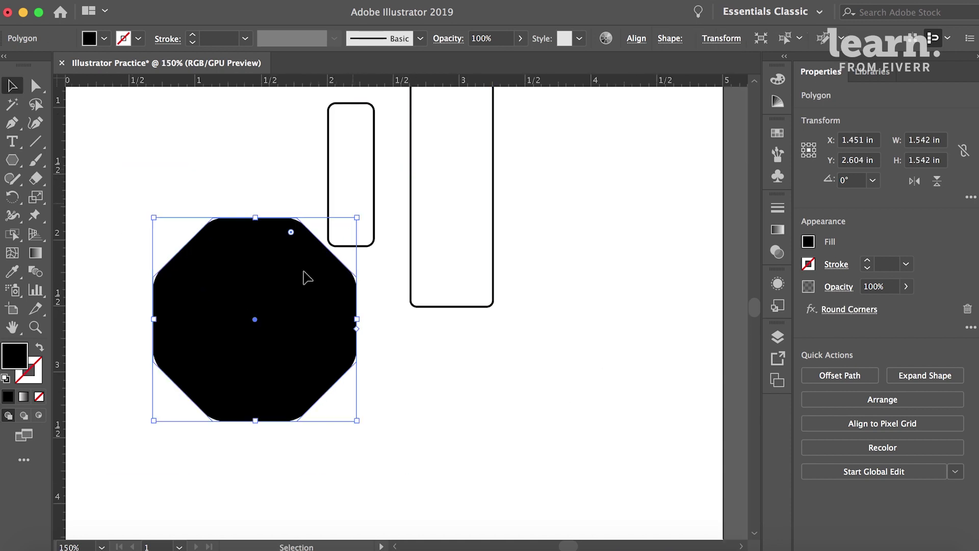
left_click_drag(306, 278, 287, 236)
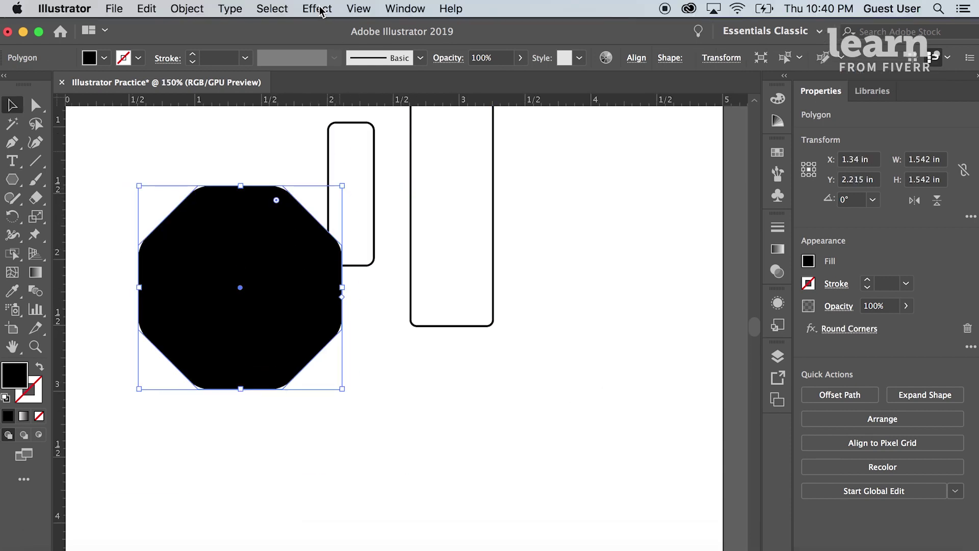
left_click(317, 8)
mouse_move(333, 238)
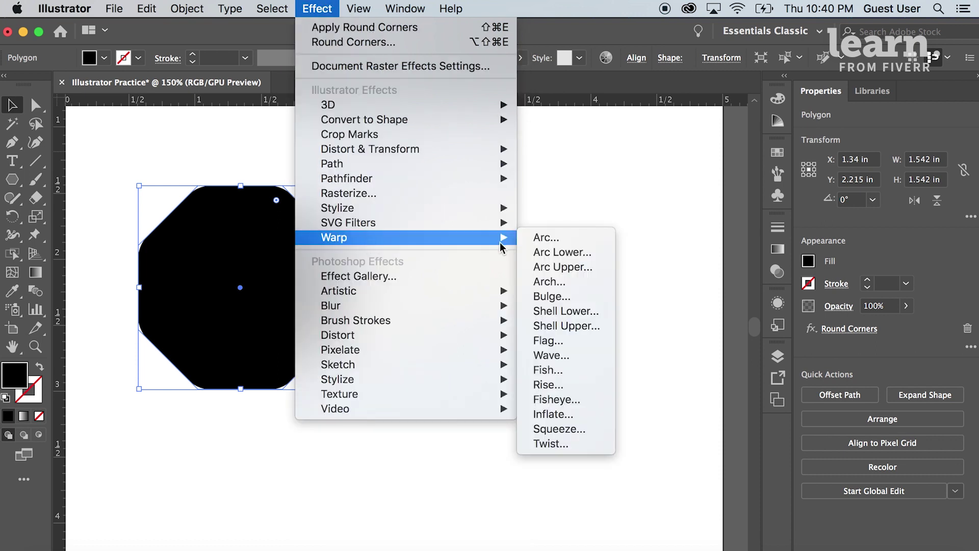
left_click(555, 239)
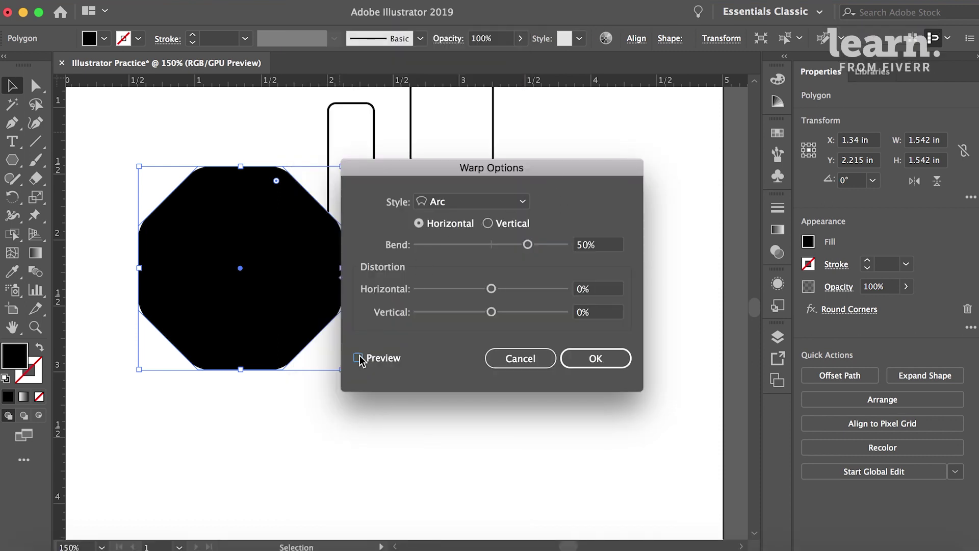
left_click(357, 357)
left_click_drag(489, 228, 617, 242)
left_click(616, 238)
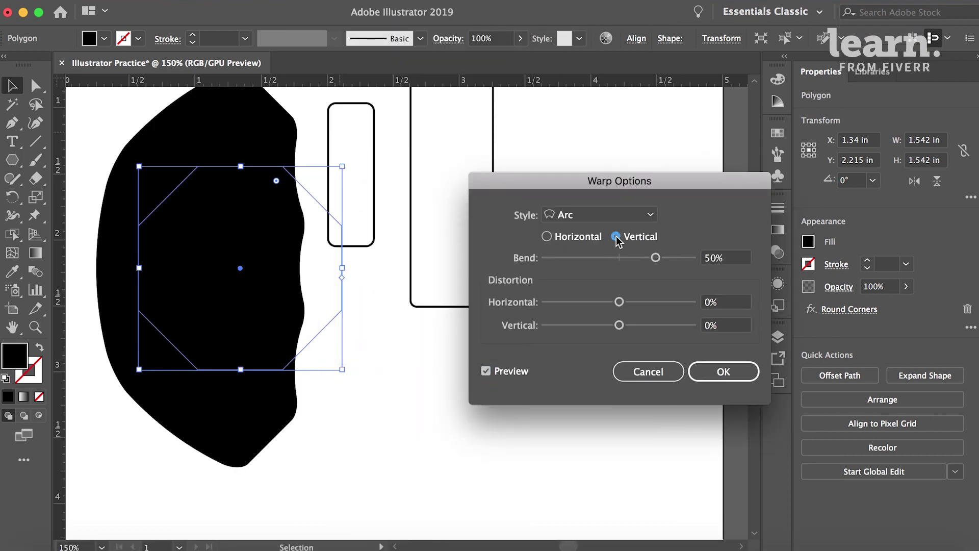
left_click(547, 236)
left_click(588, 217)
left_click(590, 248)
left_click(585, 216)
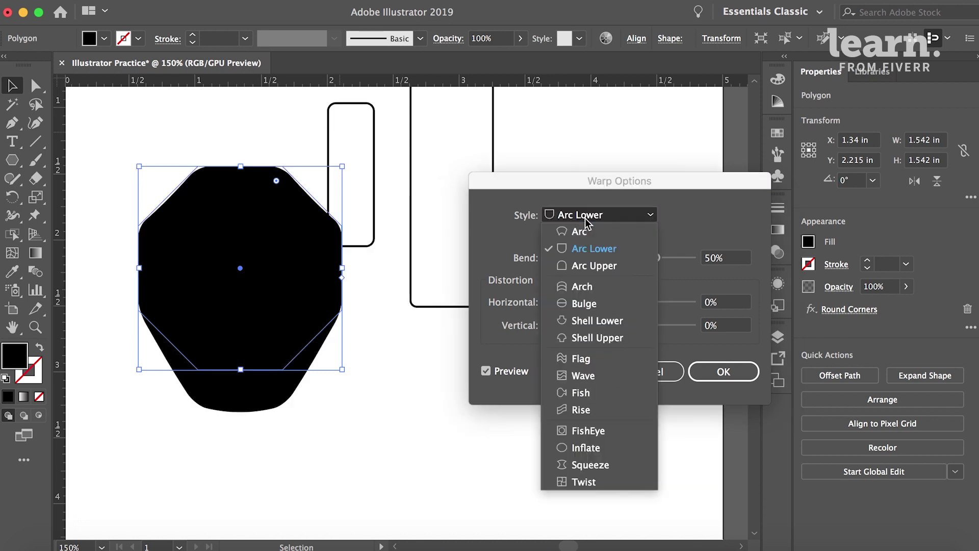
left_click(583, 286)
key("Down")
key("Down")
key("Down")
left_click(599, 214)
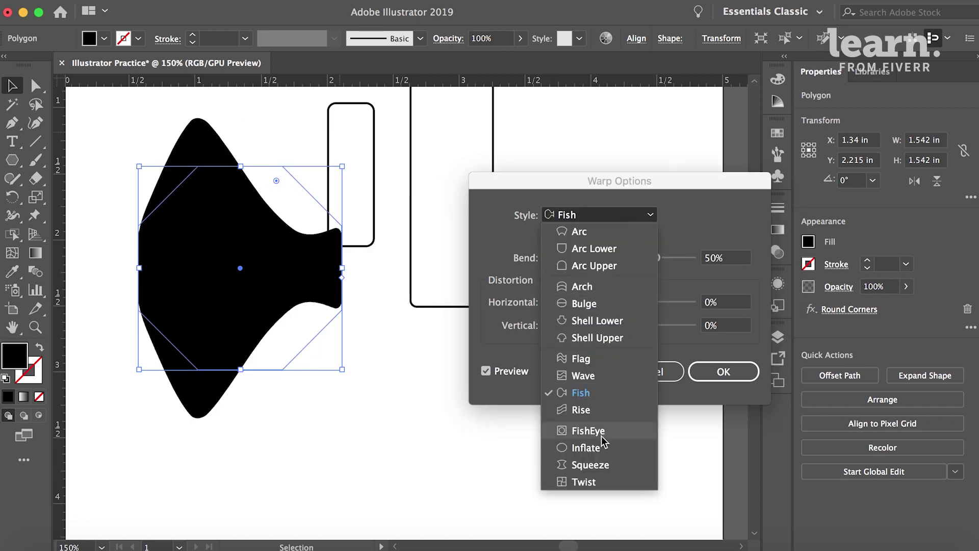
left_click(589, 466)
mouse_move(655, 258)
left_mouse_down()
mouse_move(587, 260)
mouse_move(667, 259)
left_mouse_up()
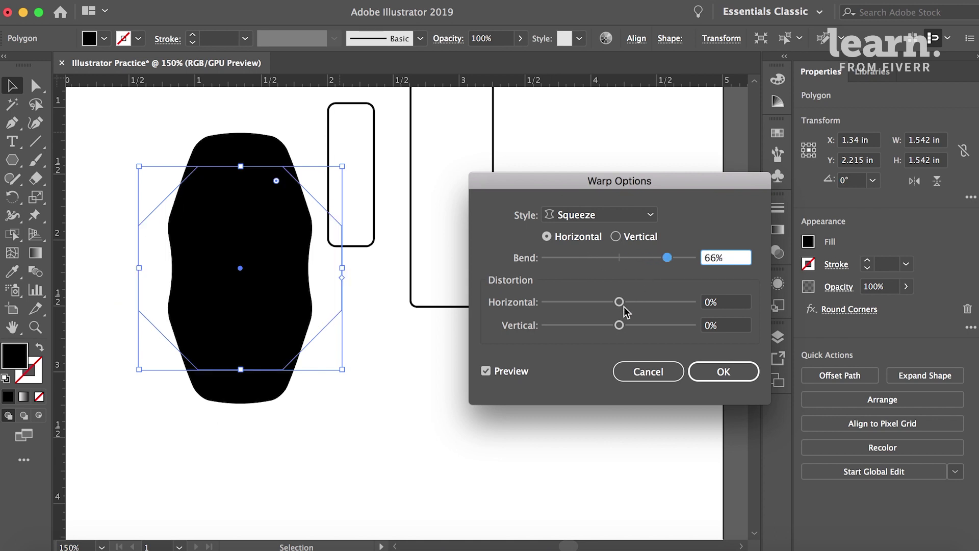
mouse_move(619, 302)
left_mouse_down()
mouse_move(668, 305)
mouse_move(595, 305)
mouse_move(641, 302)
left_mouse_up()
mouse_move(619, 326)
left_mouse_down()
mouse_move(572, 327)
mouse_move(686, 325)
left_mouse_up()
left_click_drag(561, 187, 489, 143)
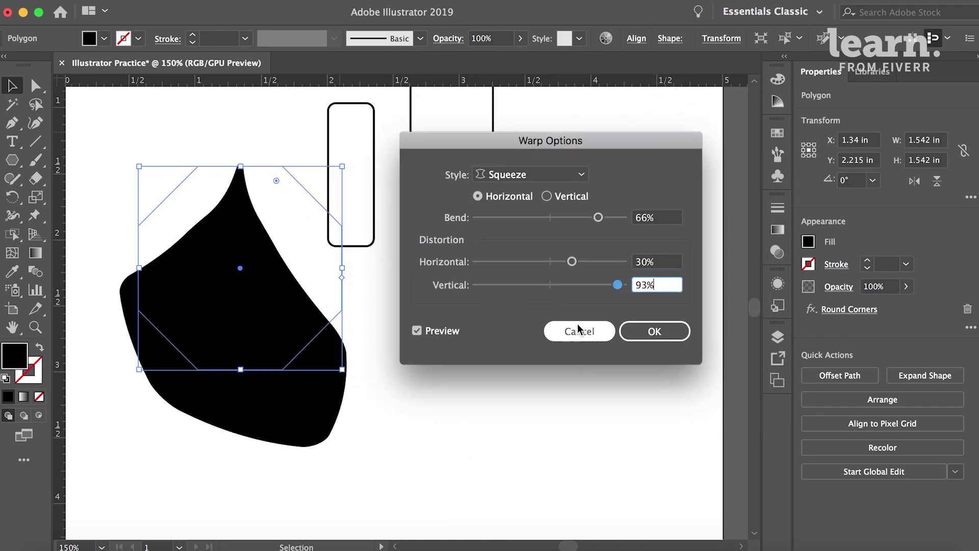
left_click(576, 329)
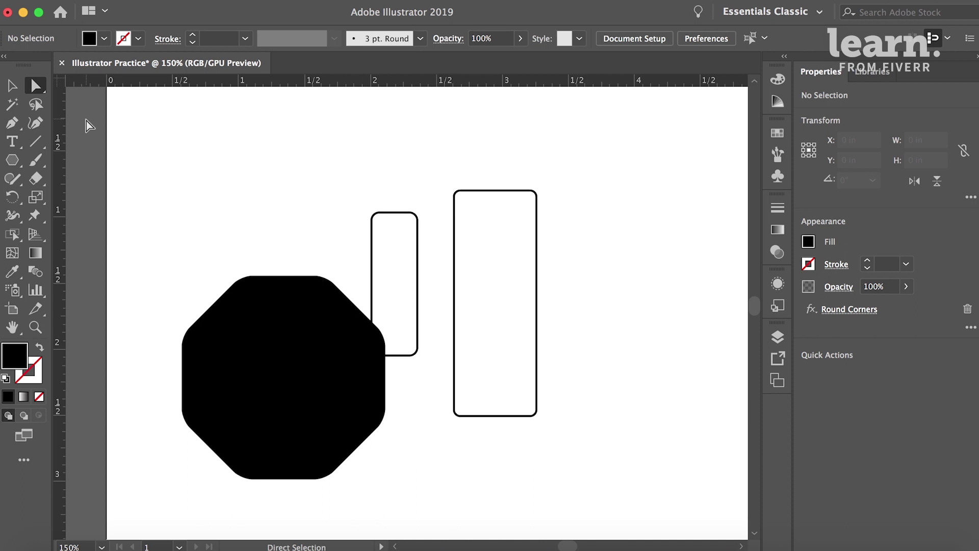
scroll(190, 160, "up", 3)
scroll(190, 161, "right", 3)
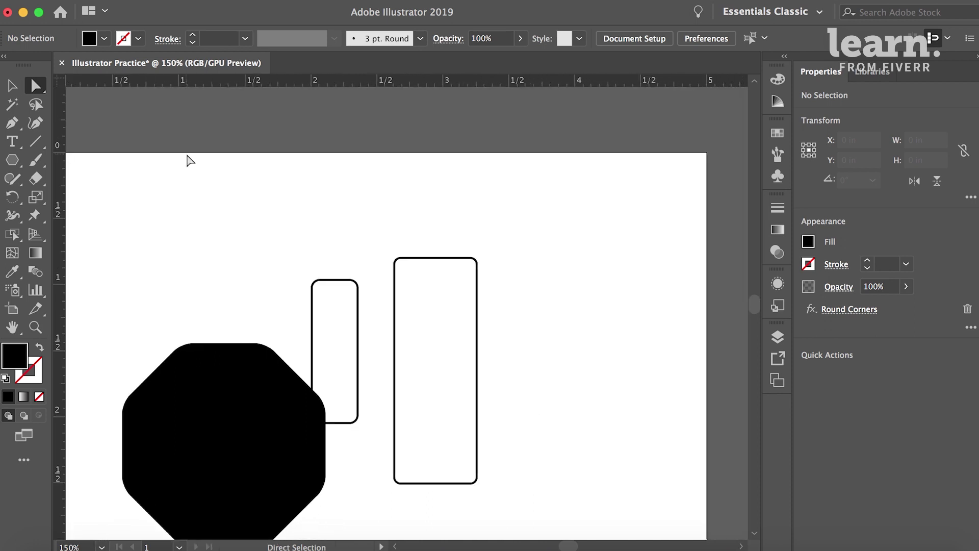
scroll(190, 161, "down", 3)
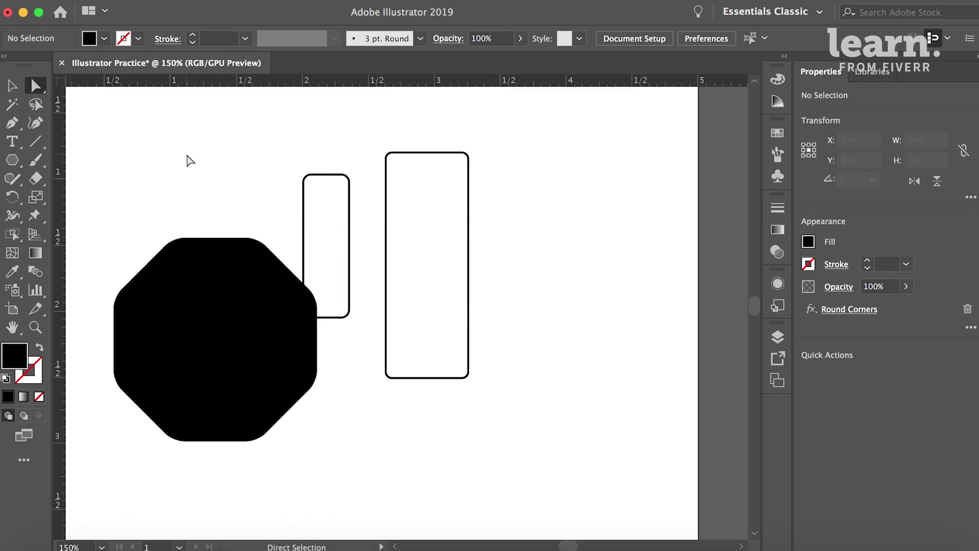